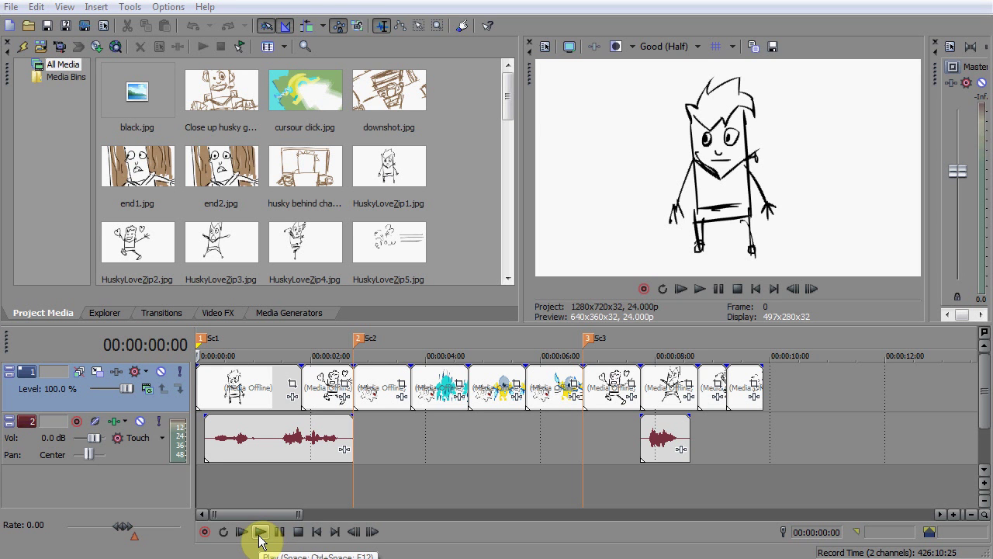
Play the storyboard animatic in the preview, then stop it and return to the start.
left_click(260, 533)
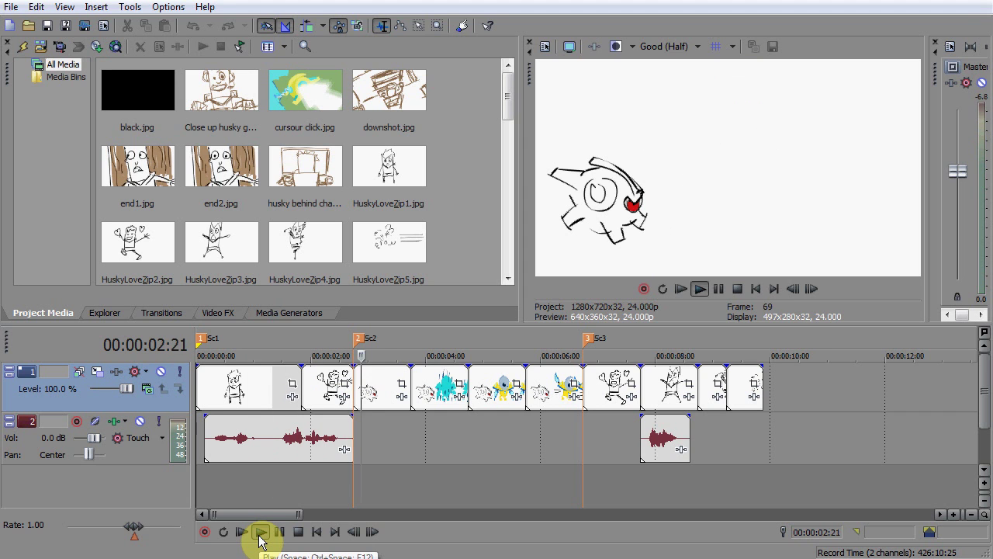
left_click(298, 532)
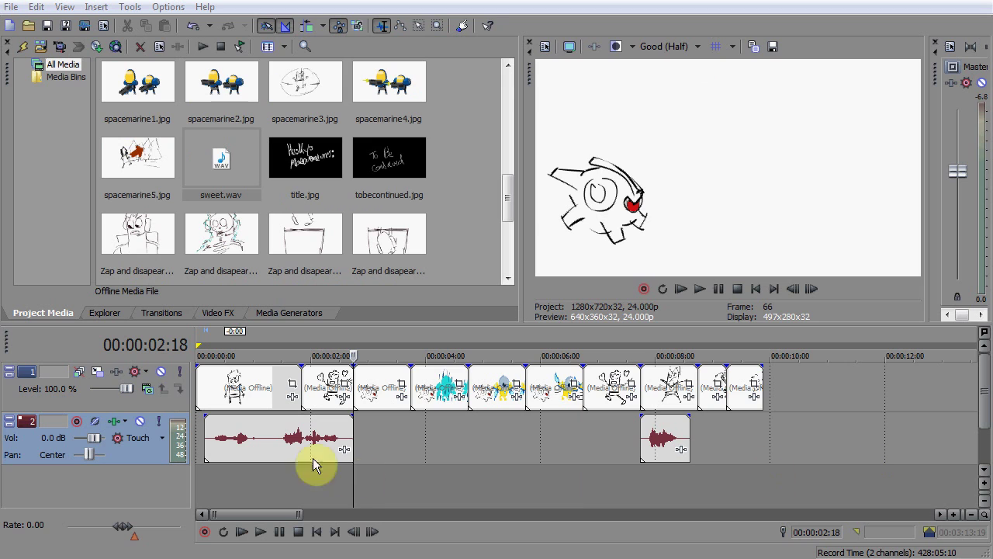
Add markers Sc1 at the start, Sc2 at 00:00:02:18 and Sc3 at 00:00:06:18.
left_click(199, 379)
type("m")
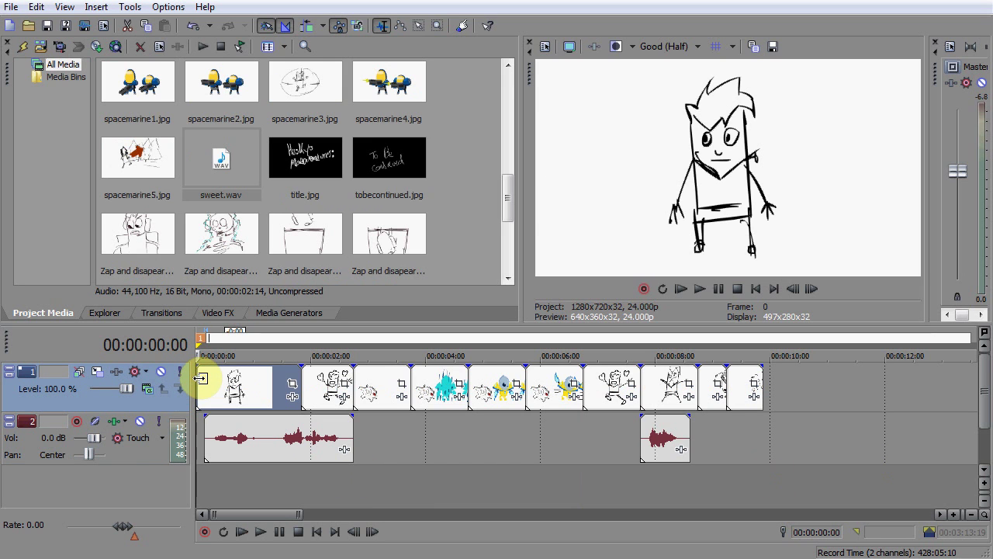
type("Sc1")
key("Return")
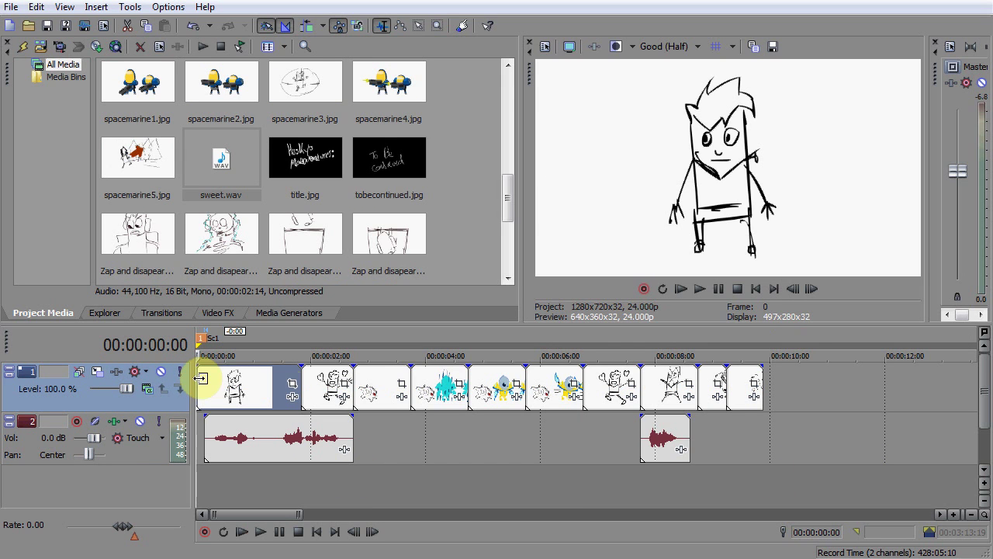
left_click(354, 390)
type("m")
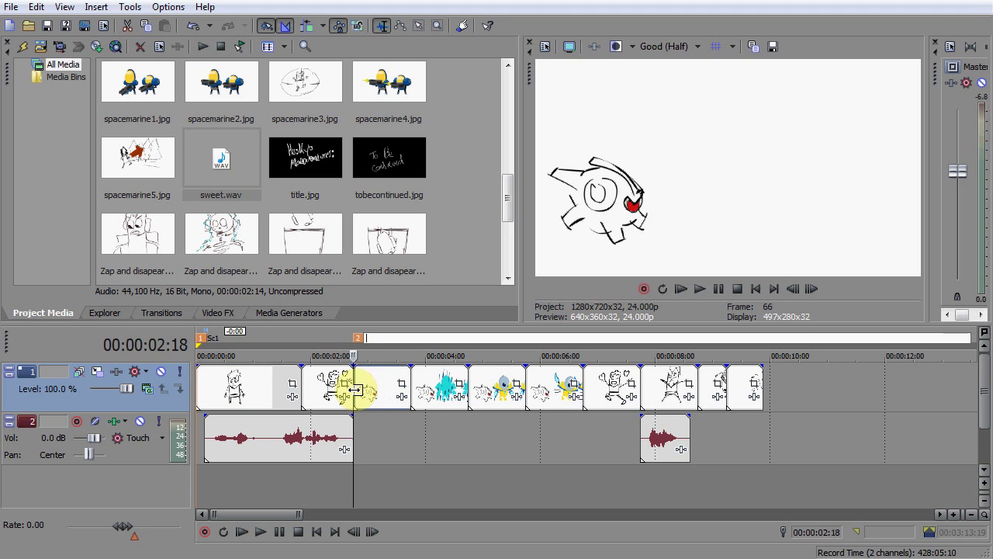
type("Sc2")
key("Return")
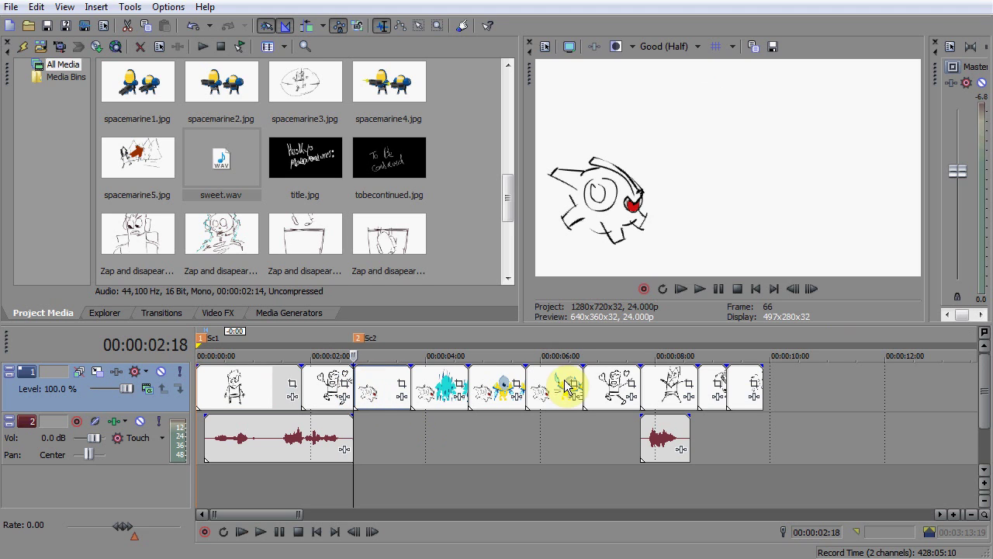
left_click(578, 380)
type("m")
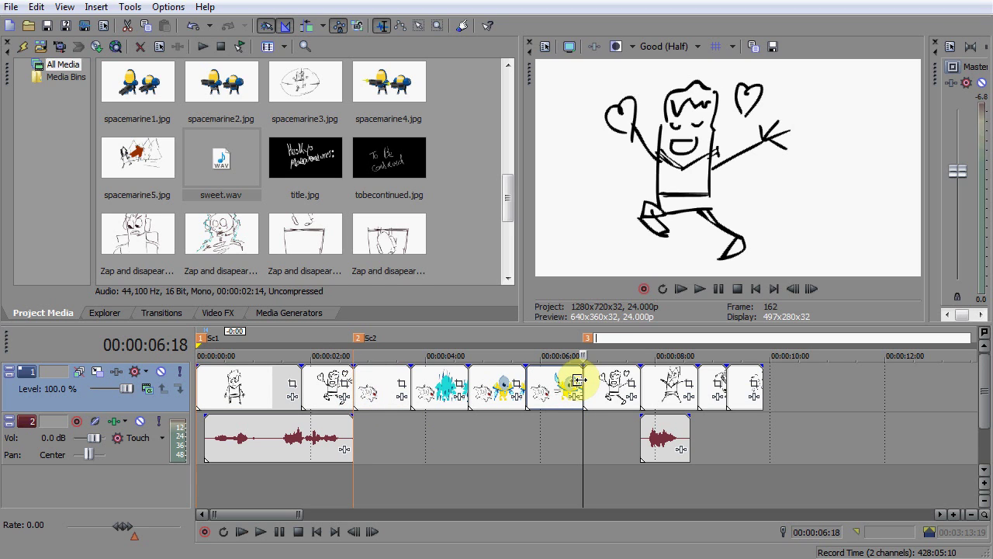
type("Sc")
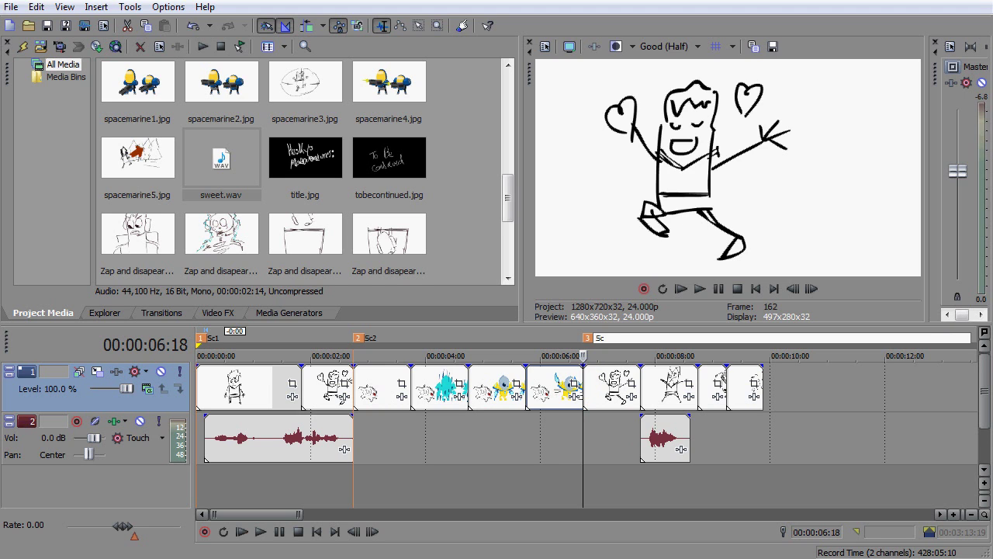
type("3")
key("Return")
left_click(489, 496)
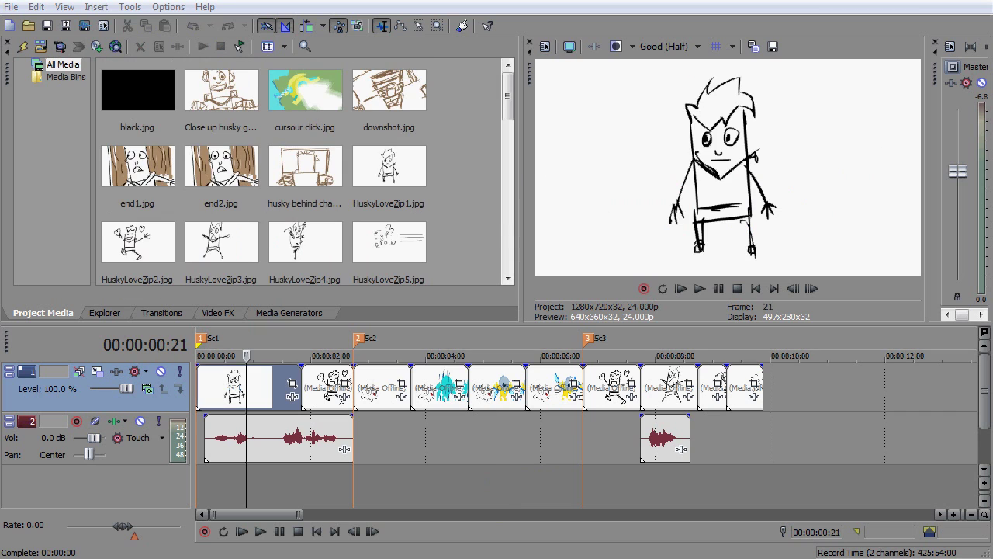
Loop scene one (00:00:00:00–00:00:02:18) and pick QuickTime 7 (*.mov) in Render As.
double_click(270, 386)
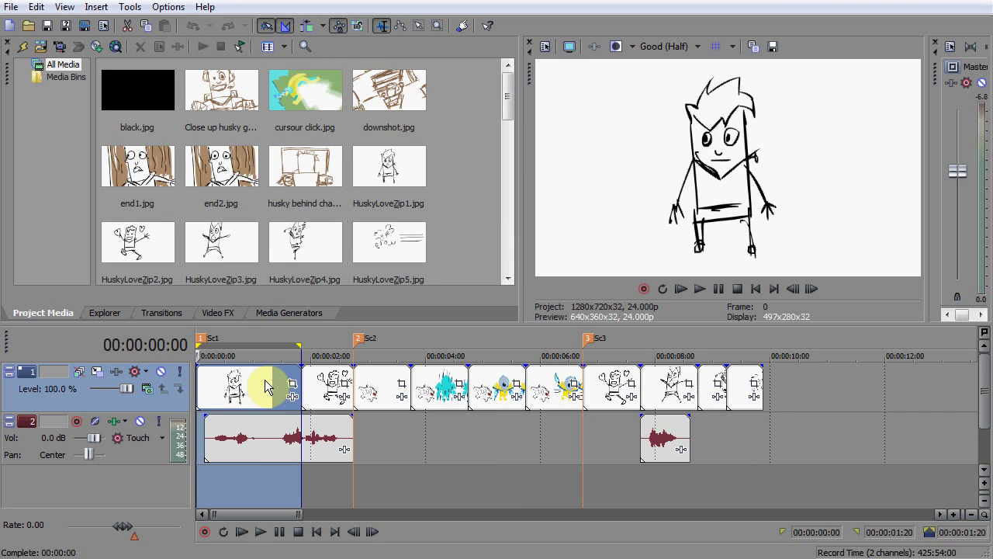
left_click_drag(300, 344, 355, 350)
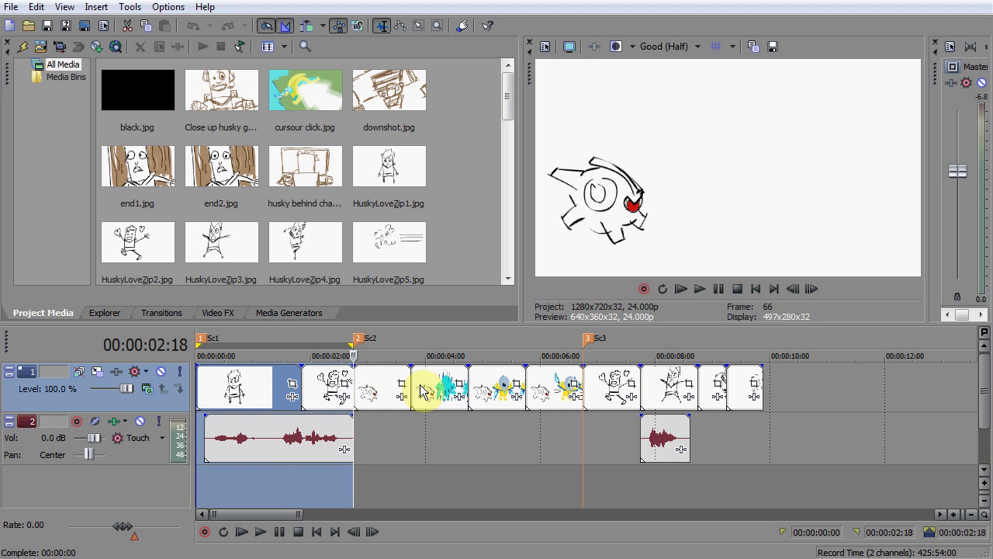
left_click(11, 9)
left_click(134, 117)
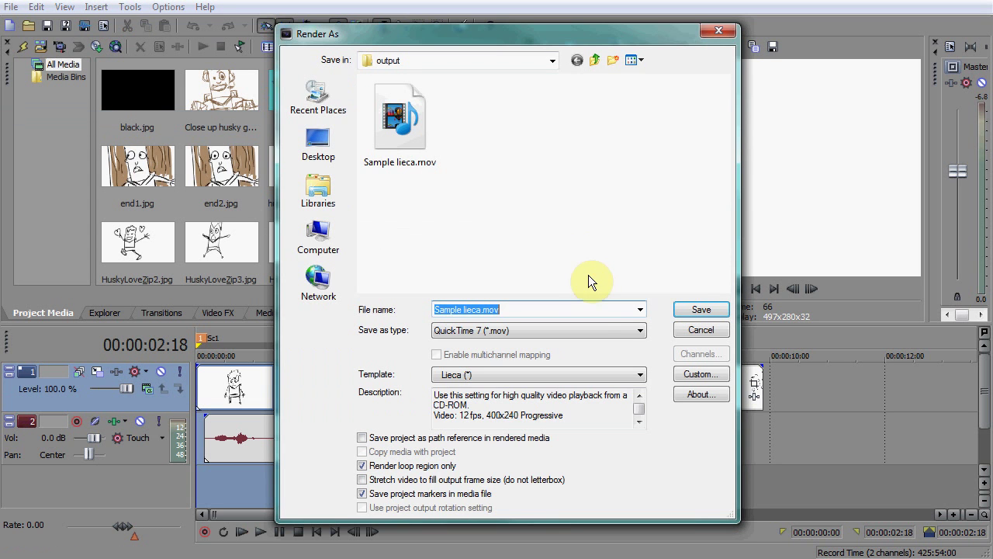
left_click(640, 332)
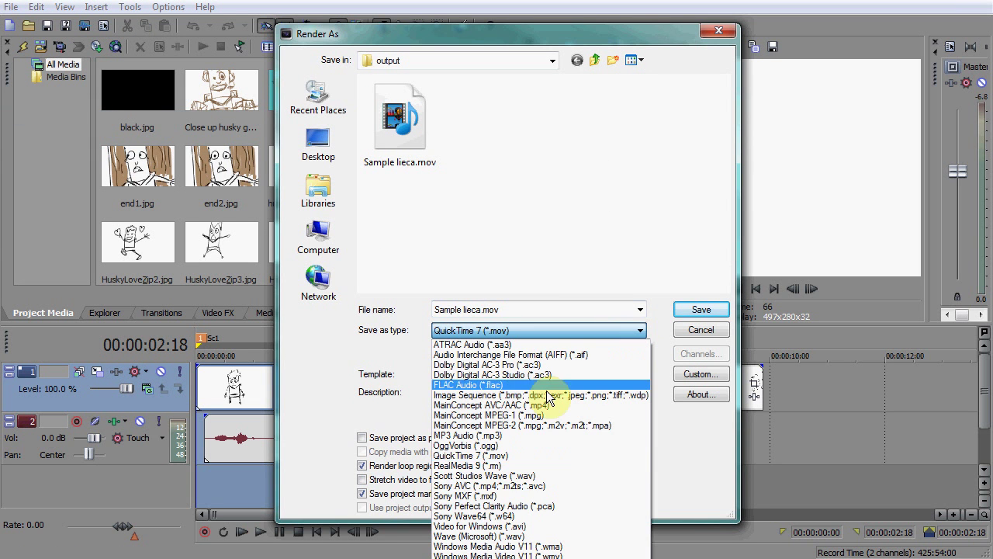
left_click(518, 458)
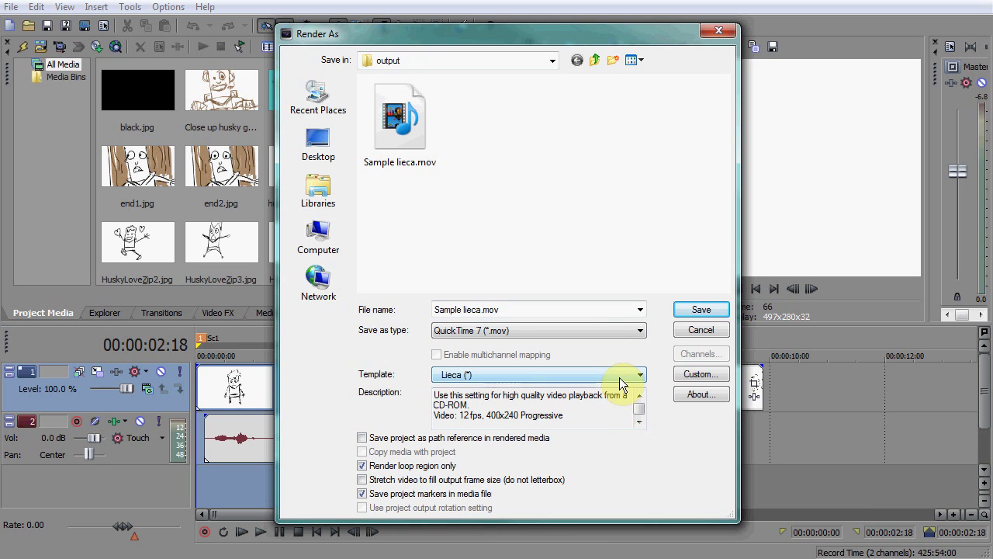
Review the custom QuickTime settings (400×240, 12 fps, 50% quality, no audio) and accept them.
left_click(699, 372)
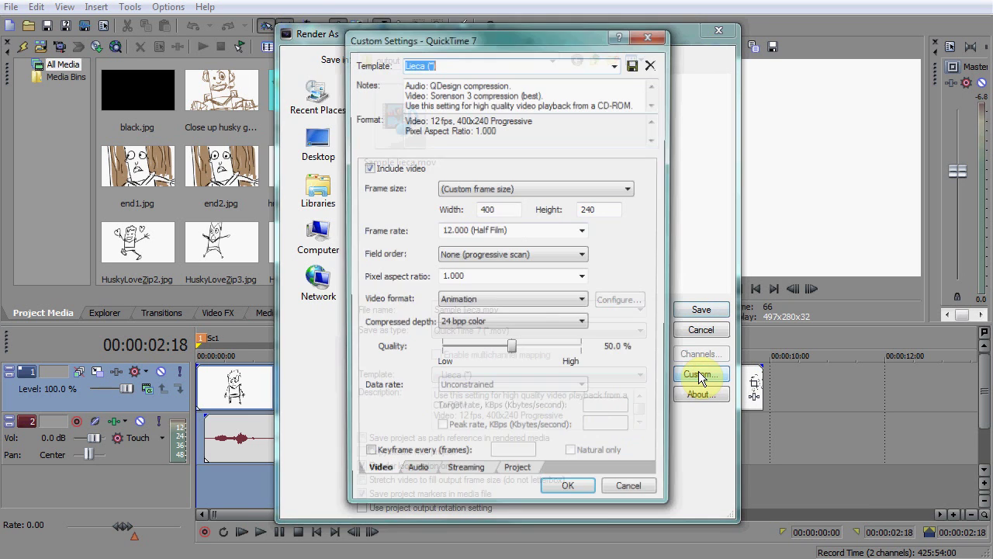
left_click(516, 211)
left_click(604, 209)
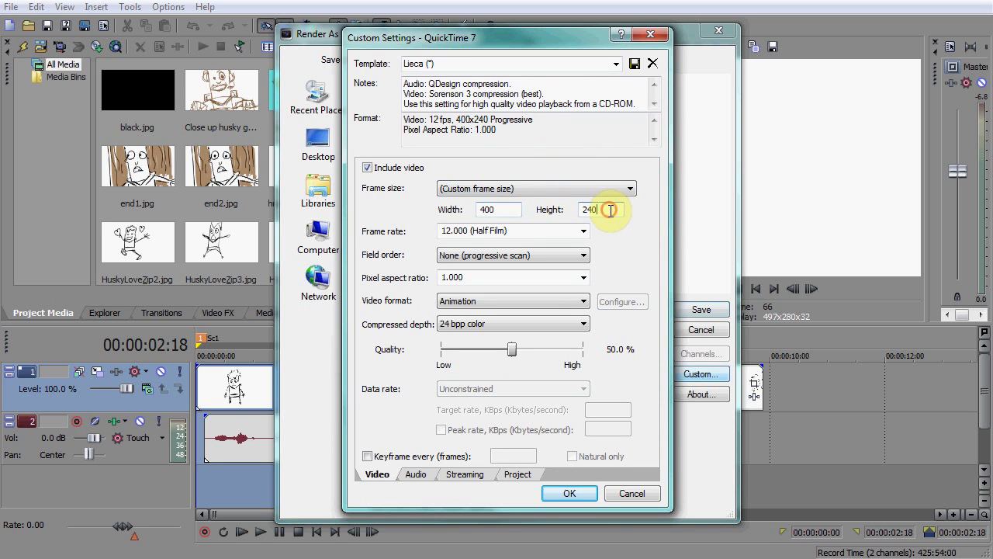
left_click(536, 230)
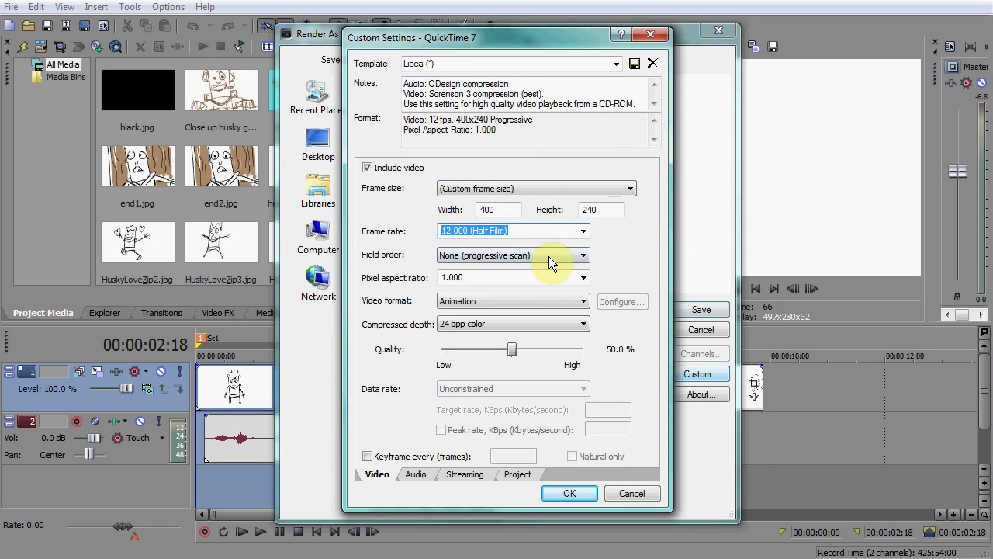
left_click(512, 351)
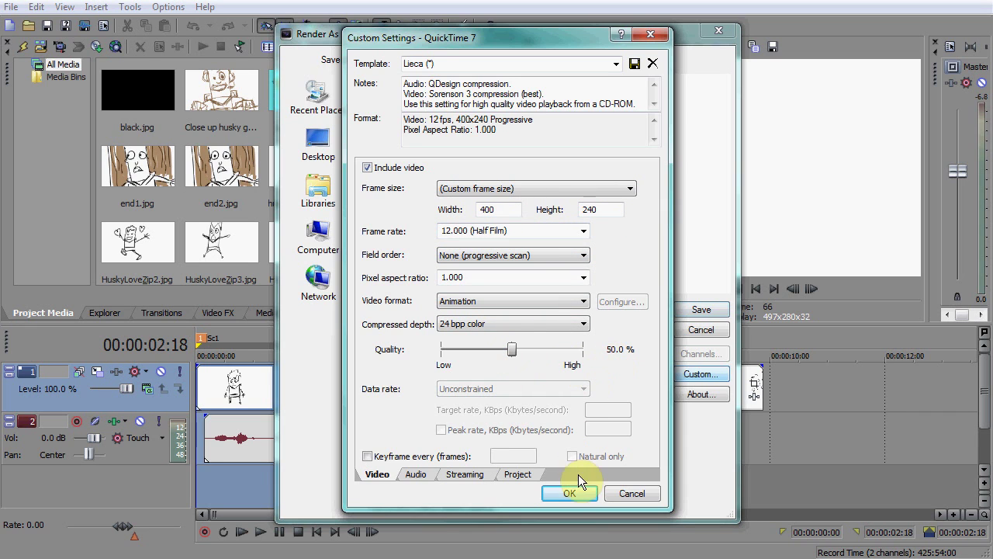
left_click(416, 474)
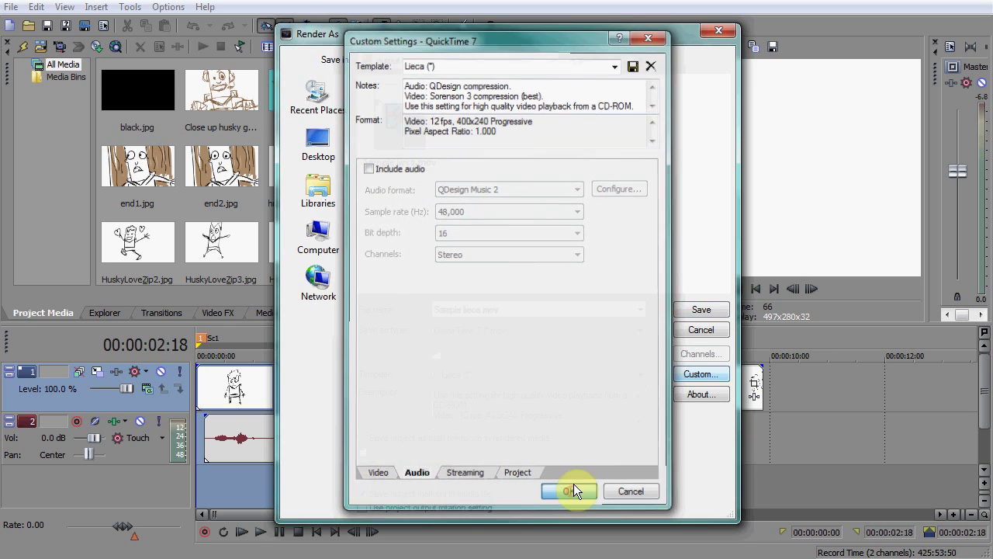
left_click(572, 493)
double_click(517, 309)
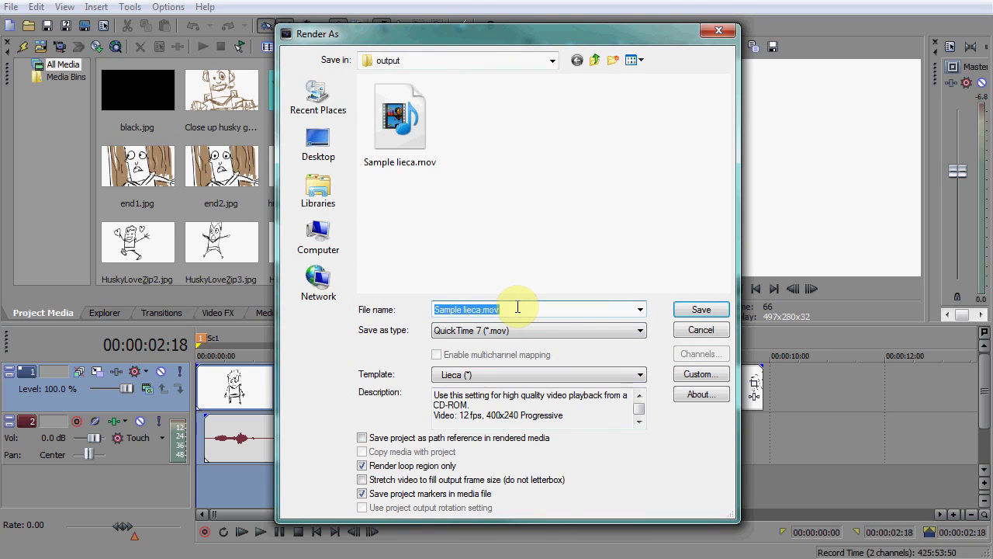
Render scene one as Scene 1.mov and dismiss the completion notice.
type("Scene 1")
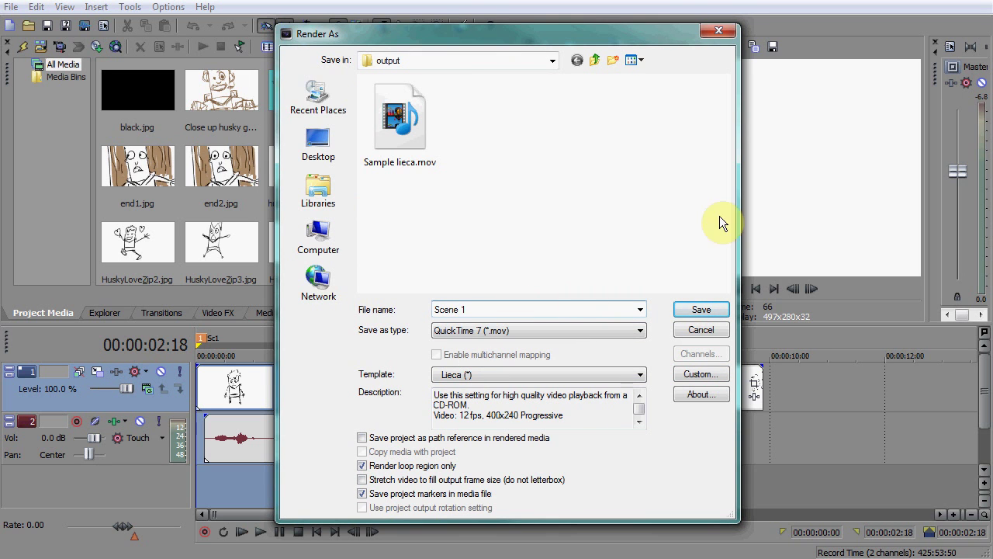
left_click(699, 308)
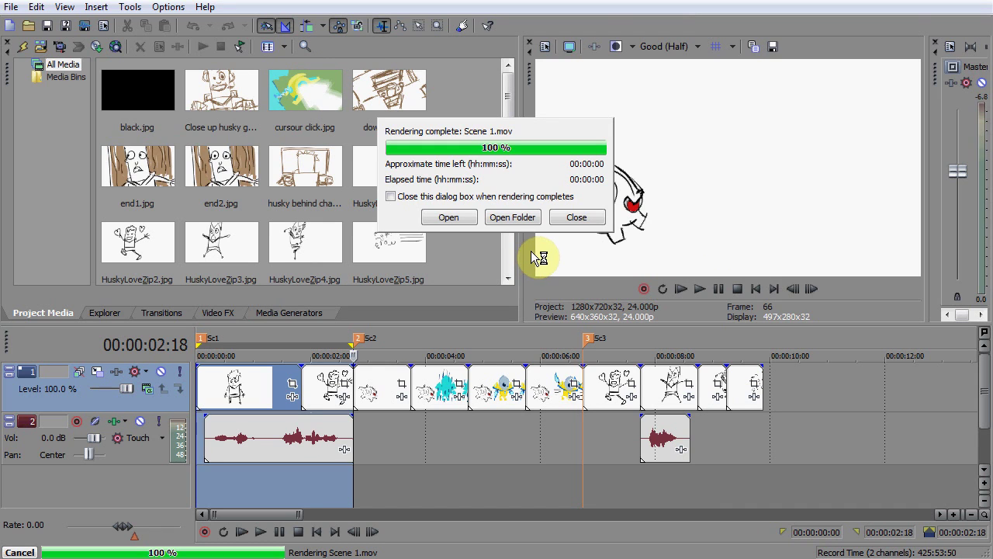
left_click(577, 218)
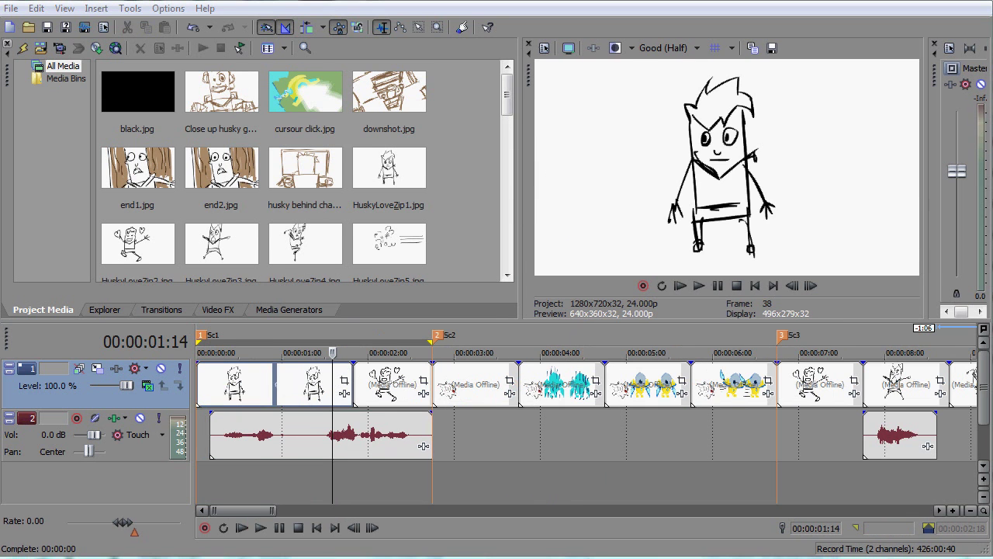
In Render As, switch the output format to MP3 Audio (*.mp3).
left_click(11, 8)
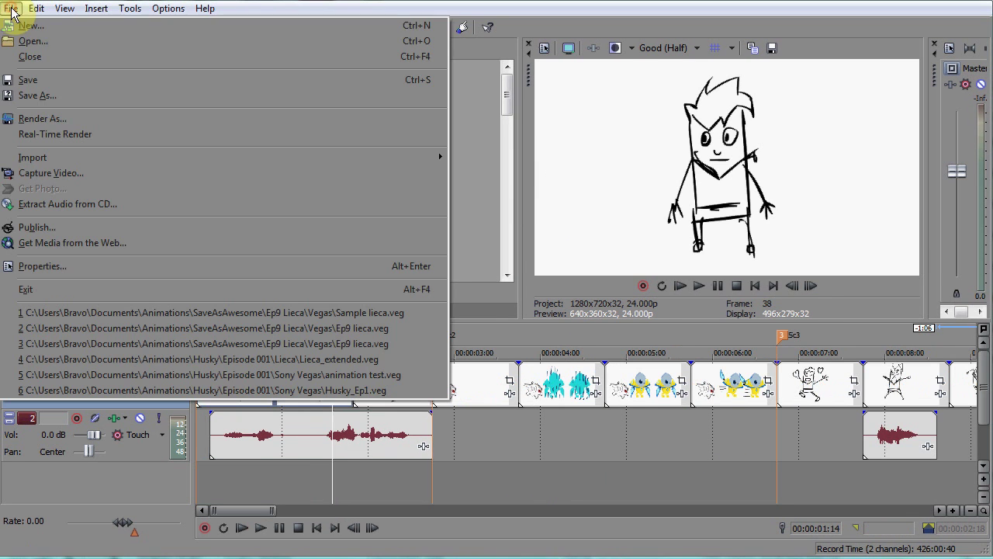
left_click(130, 119)
left_click(542, 314)
left_click(507, 412)
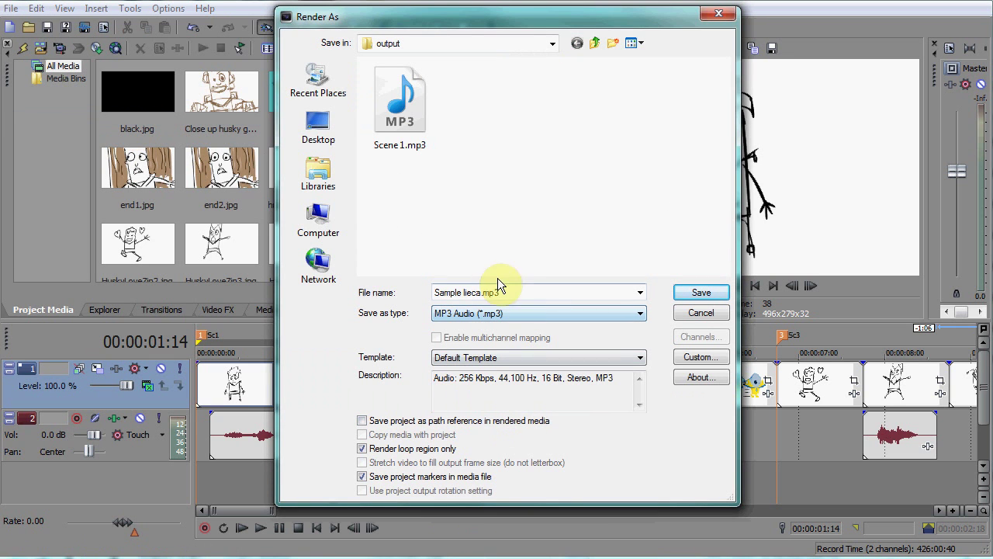
Render to Scene 1.mp3, overwriting the existing file, and close the notice.
triple_click(512, 292)
type("Scene 1")
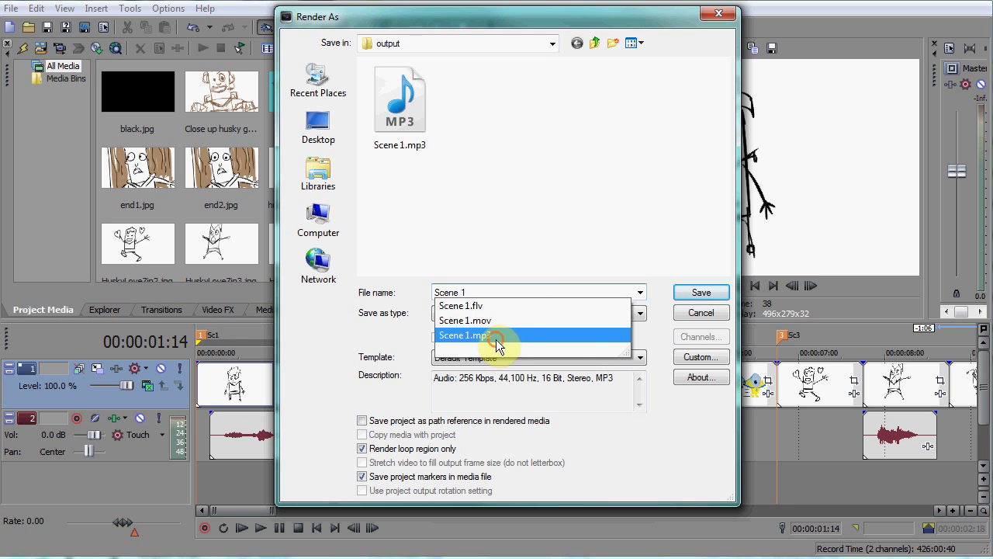
left_click(499, 335)
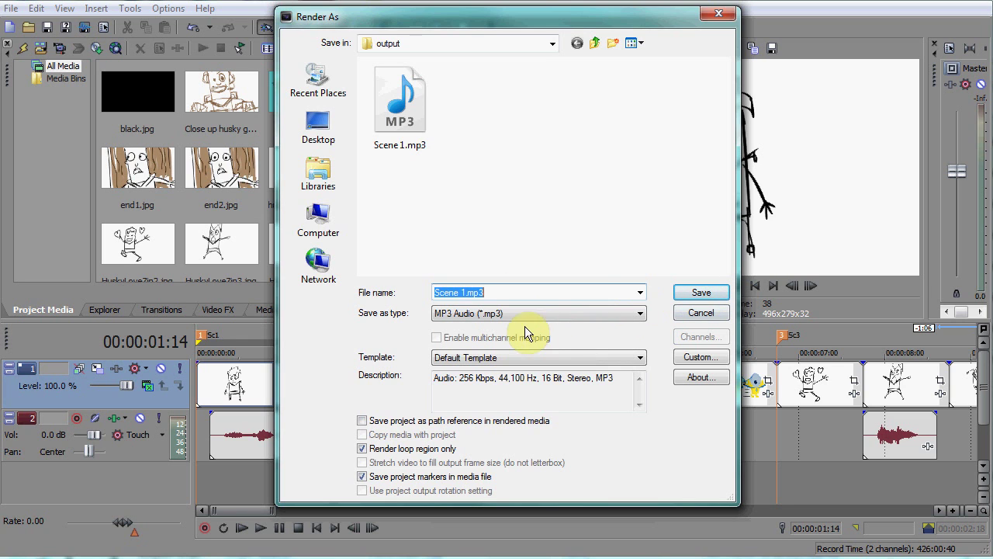
left_click(697, 292)
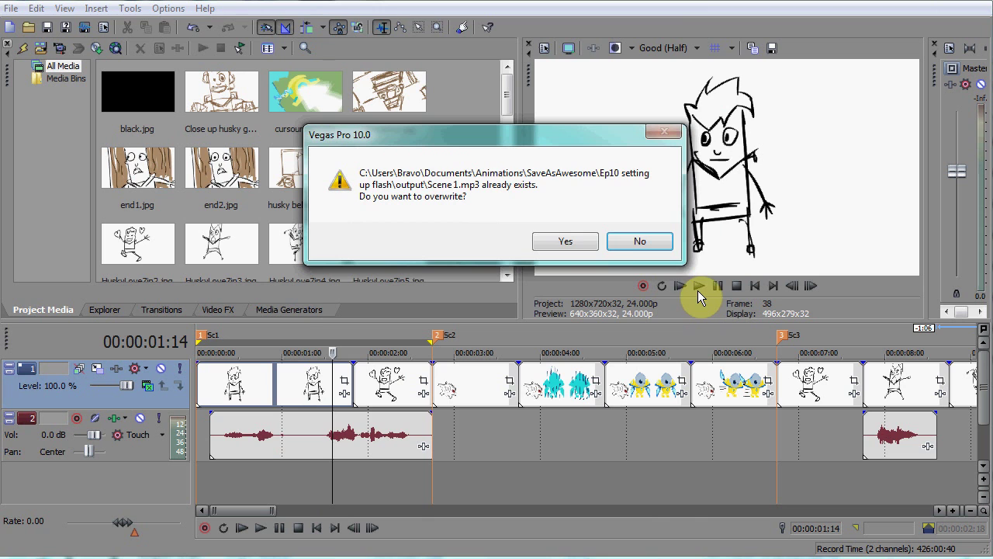
left_click(575, 238)
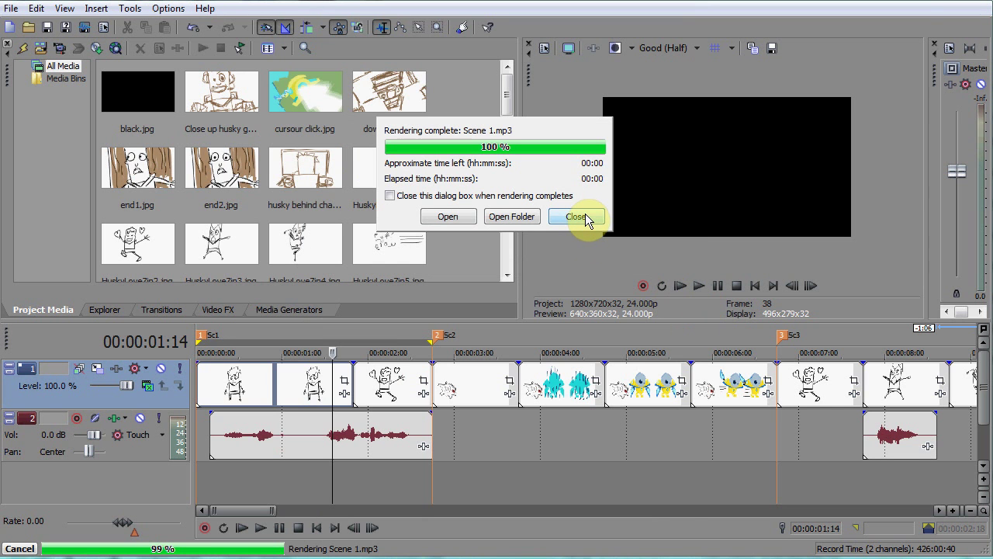
left_click(585, 216)
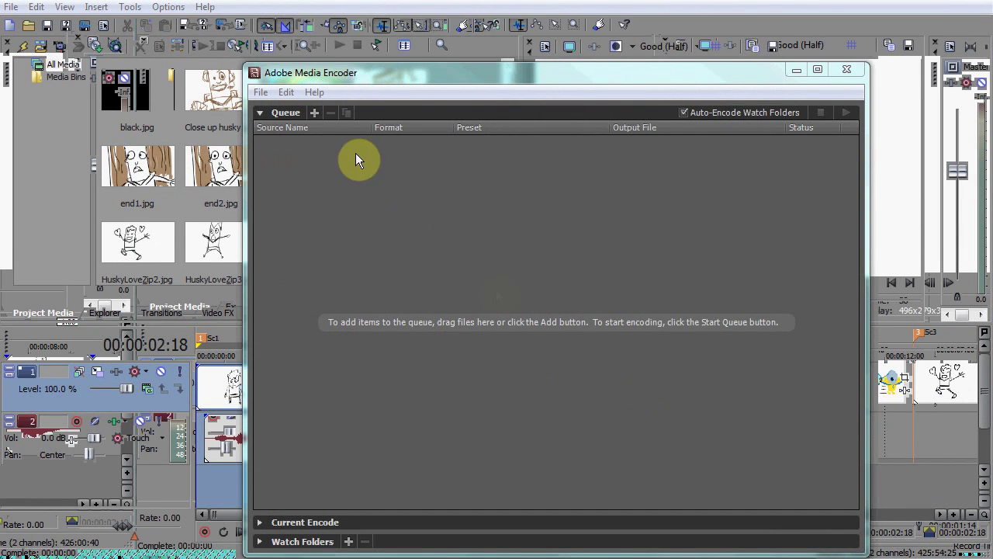
Add Scene 1.mov to the Media Encoder queue.
left_click(311, 112)
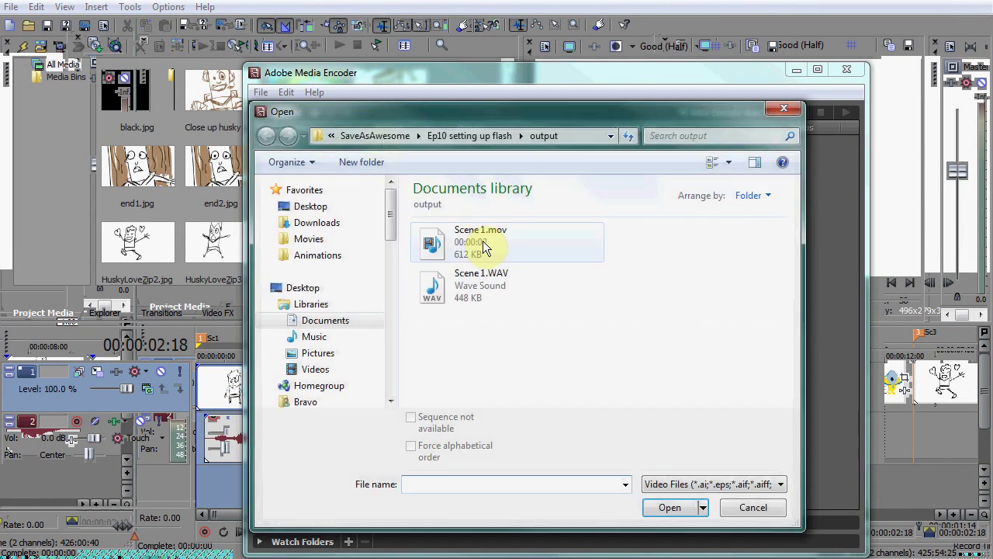
left_click(498, 245)
double_click(498, 241)
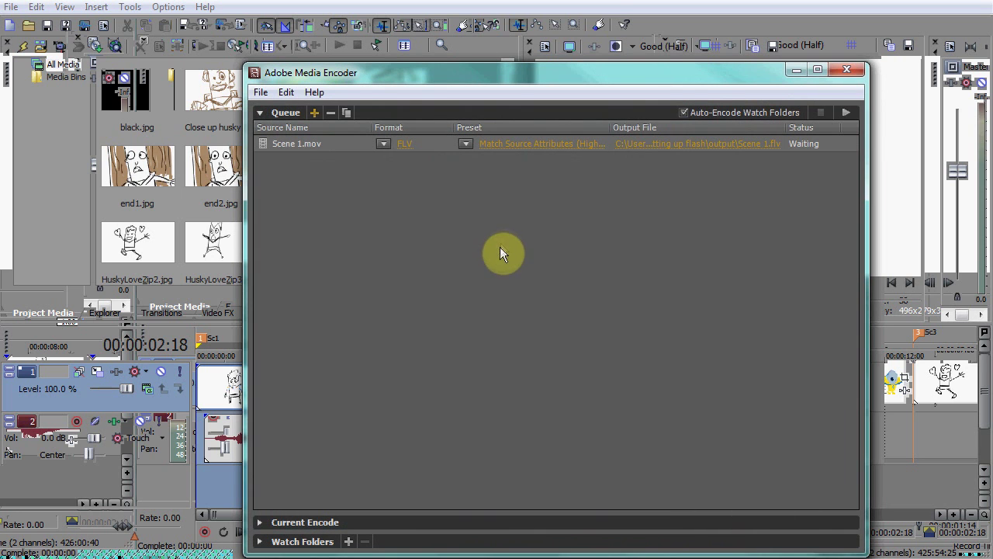
Keep FLV with Match Source Attributes (High Quality) and start encoding the queue.
left_click(383, 143)
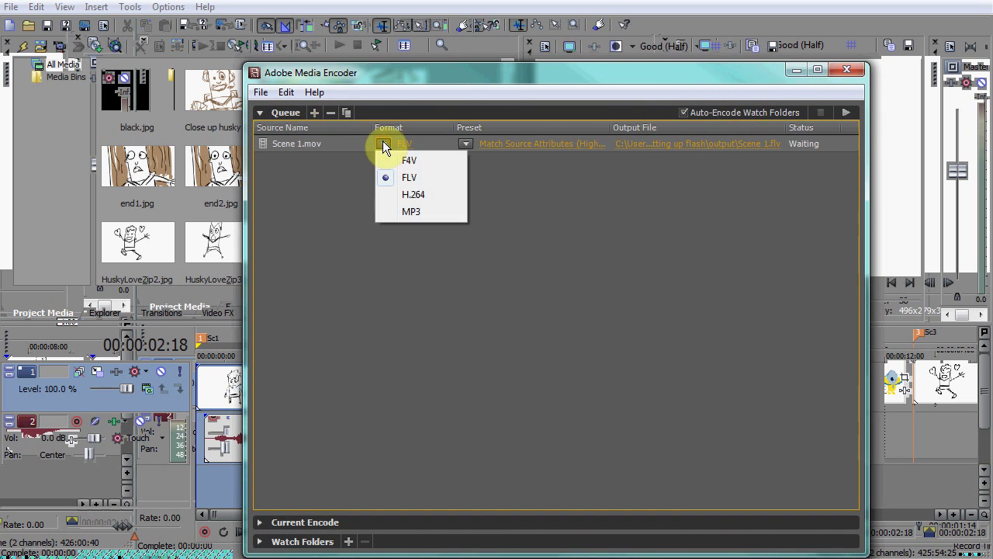
left_click(451, 177)
left_click(464, 143)
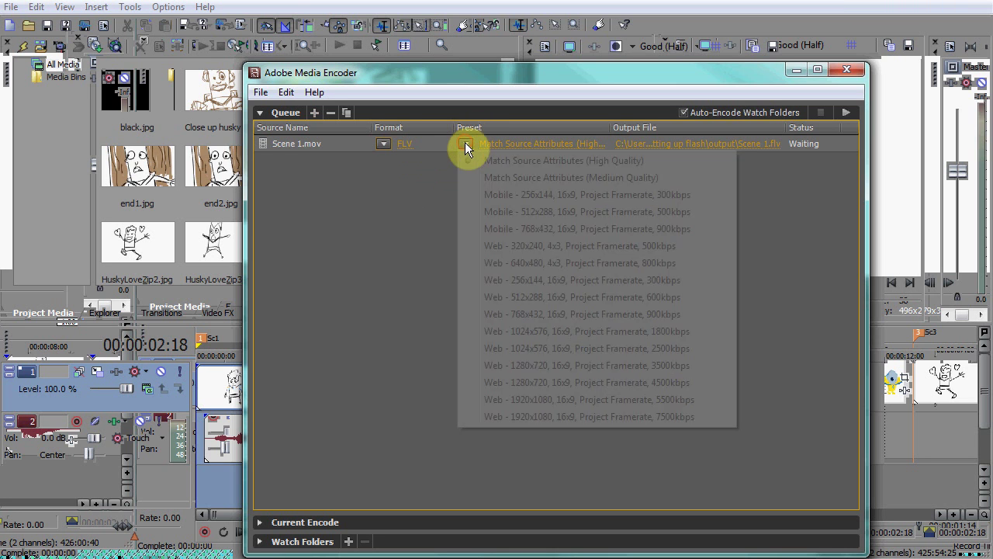
left_click(667, 160)
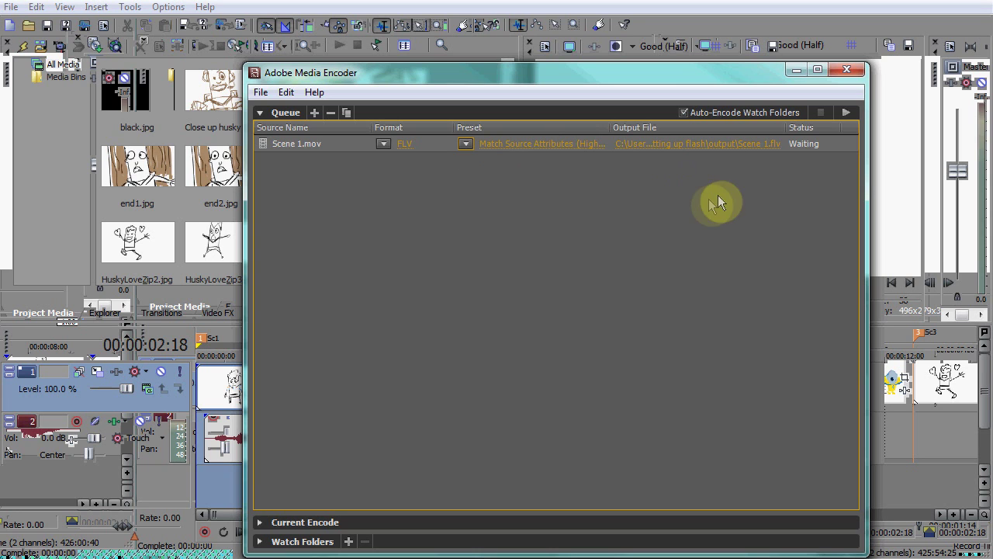
left_click(848, 116)
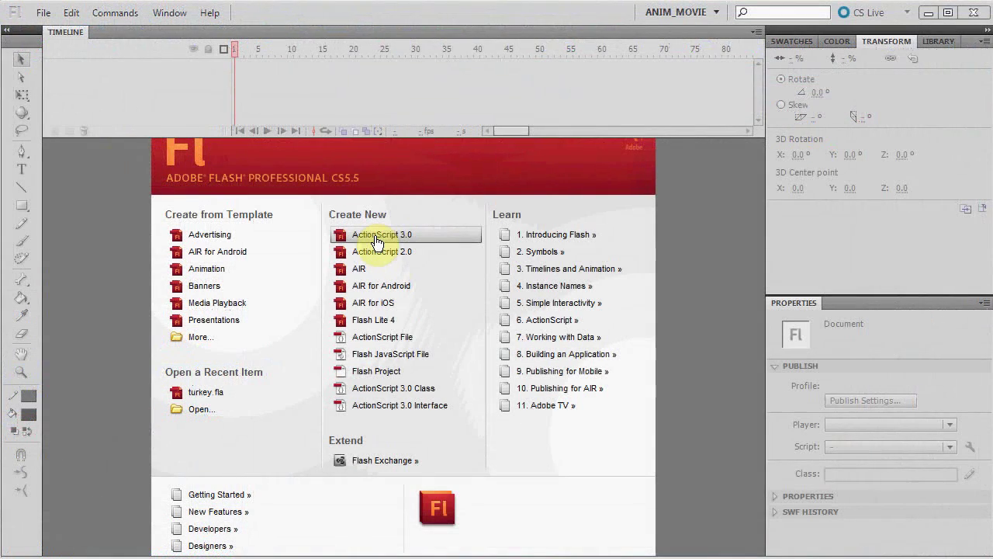
Create an ActionScript 3.0 document and confirm its 1280 × 720 px stage at 24 fps.
left_click(376, 241)
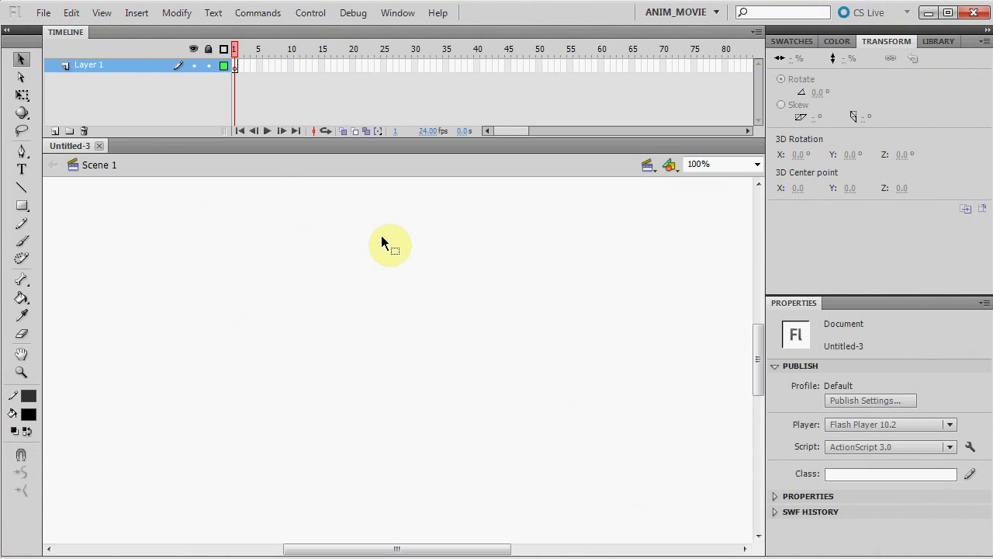
left_click(177, 12)
left_click(247, 31)
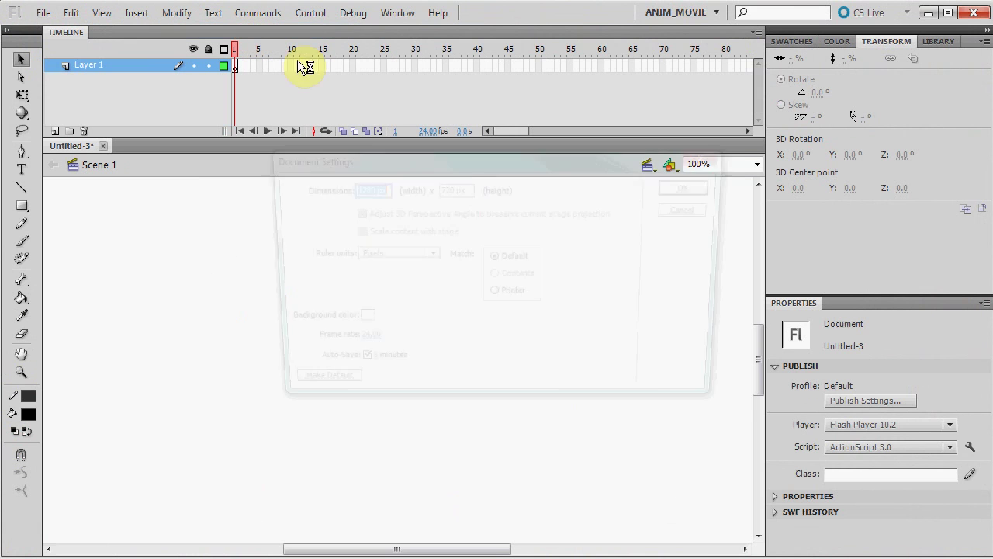
left_click(377, 187)
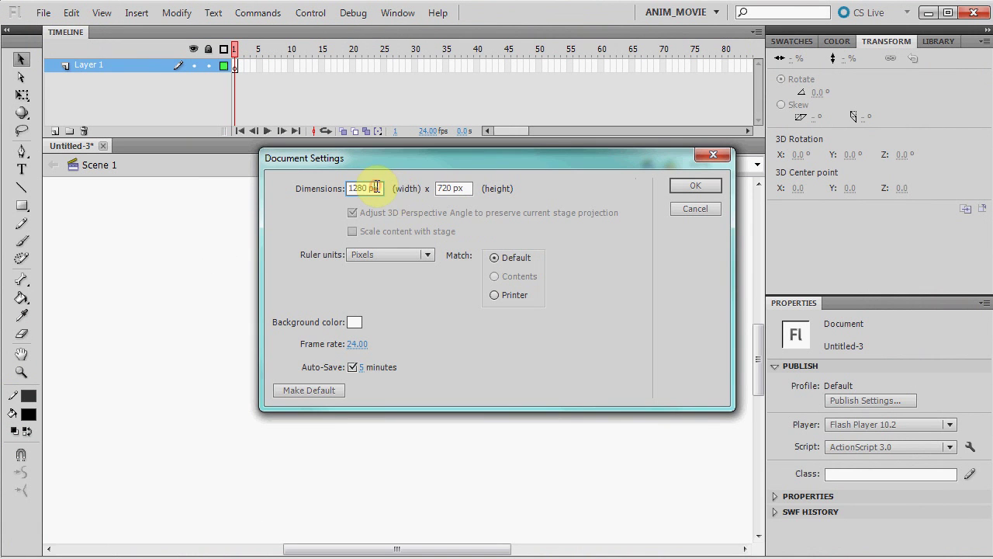
left_click(469, 188)
left_click(361, 344)
key("Return")
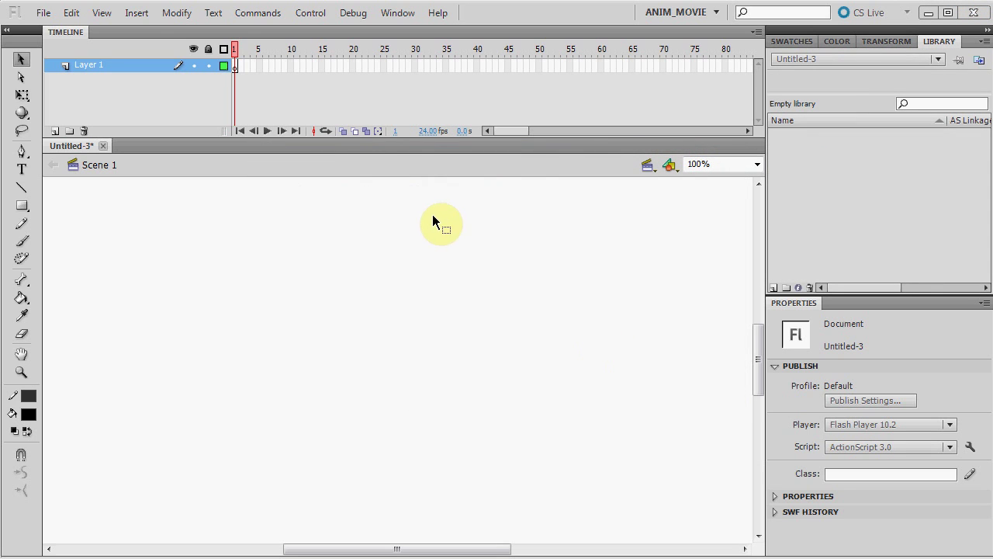
Start the video import with Embed FLV in SWF and select Scene 1.flv.
left_click(42, 13)
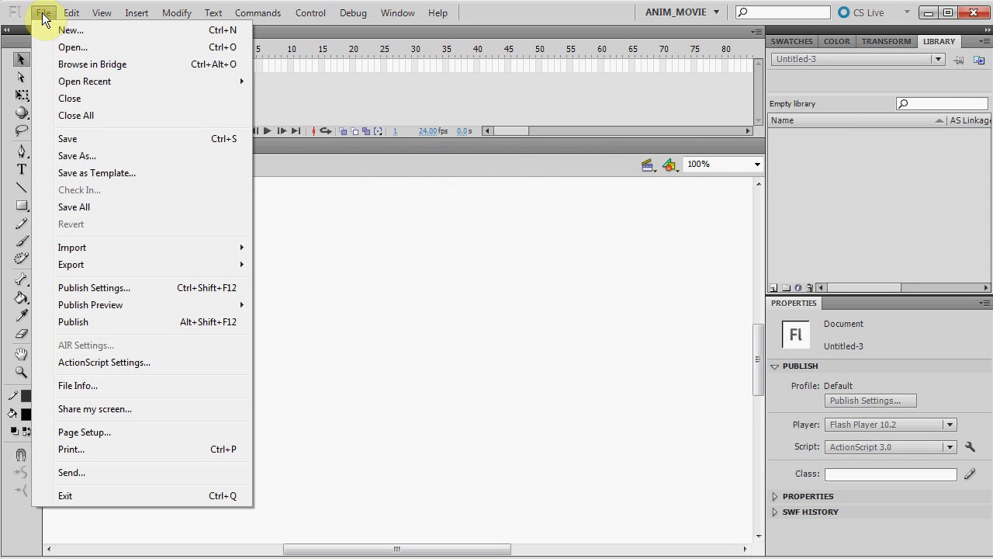
mouse_move(219, 247)
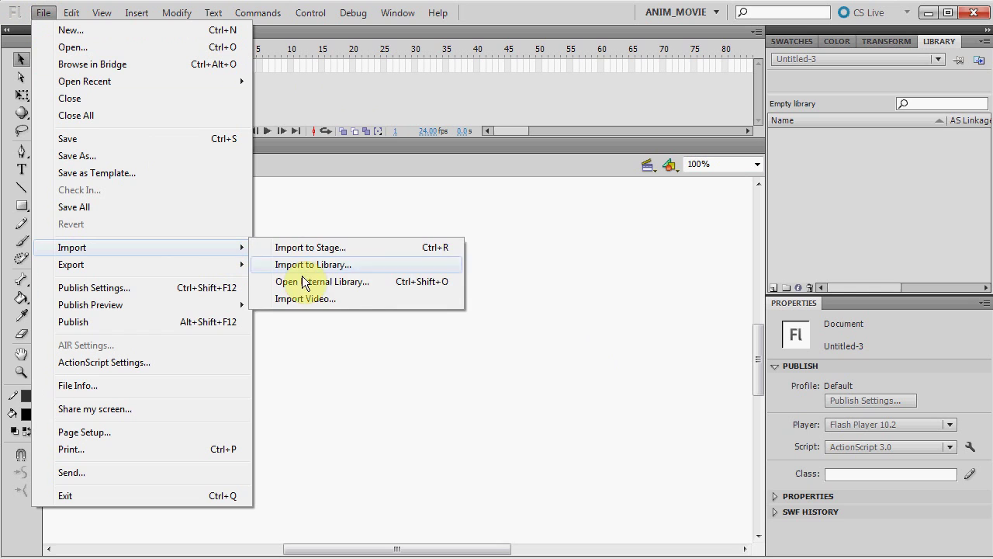
left_click(397, 301)
left_click(279, 253)
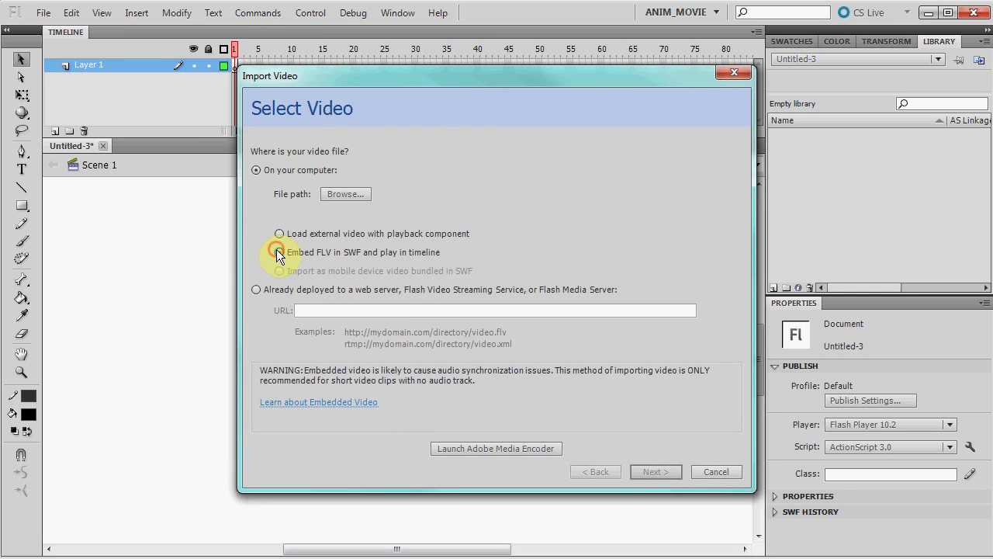
left_click(357, 194)
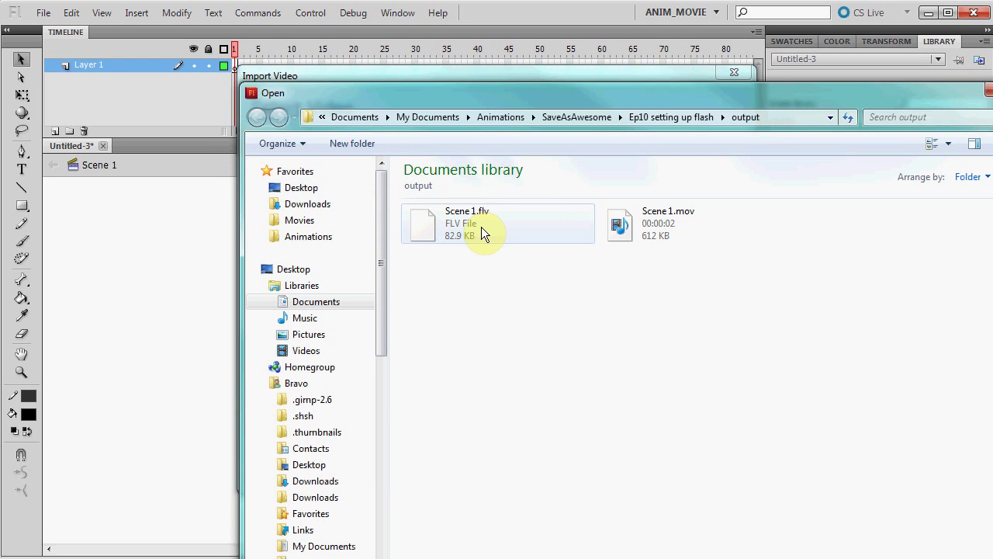
left_click(479, 218)
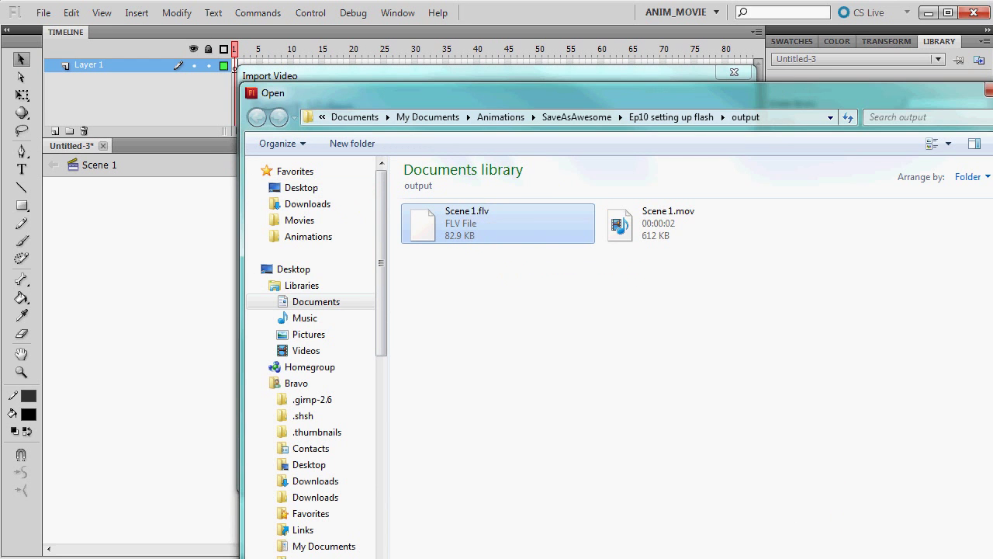
key("Return")
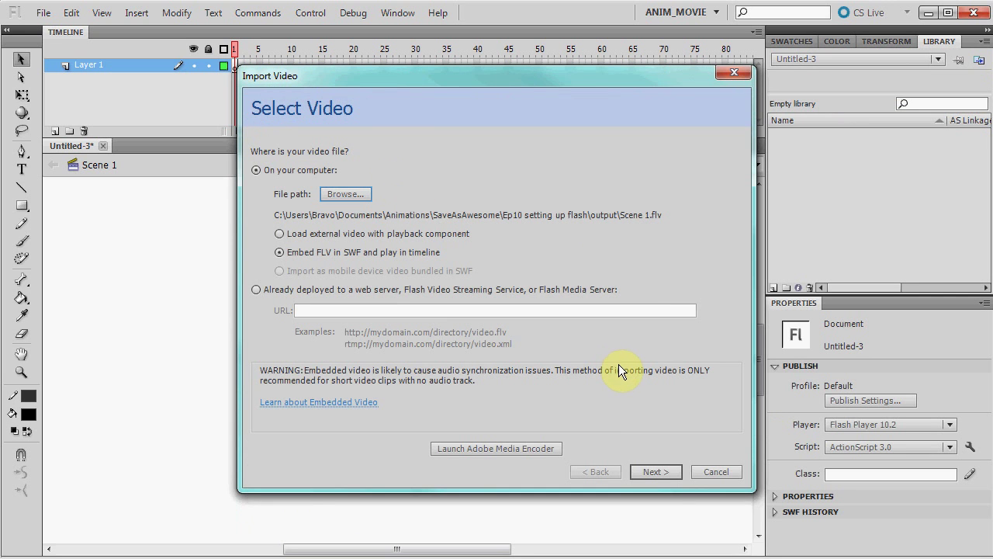
Accept the embedding options with audio included and place the video on stage.
left_click(664, 470)
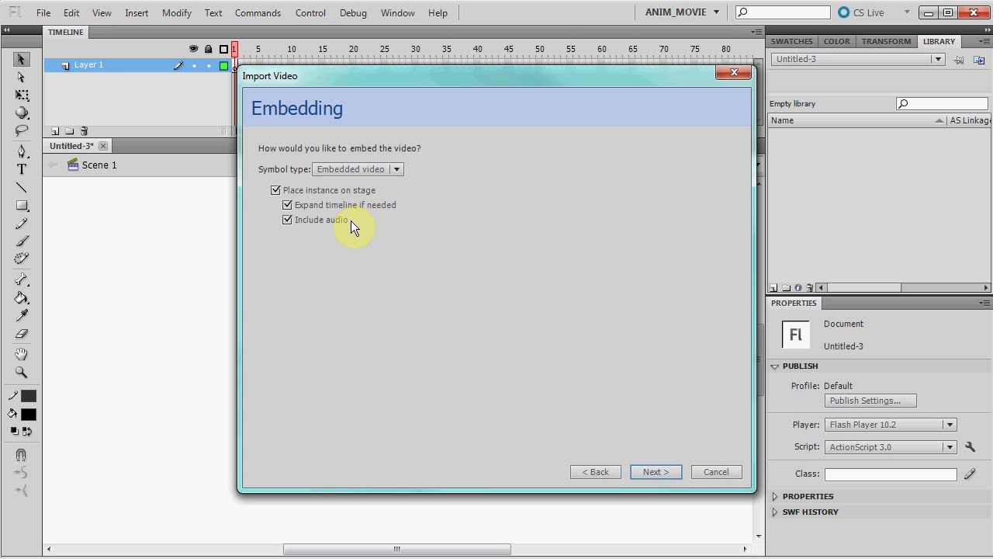
left_click(662, 470)
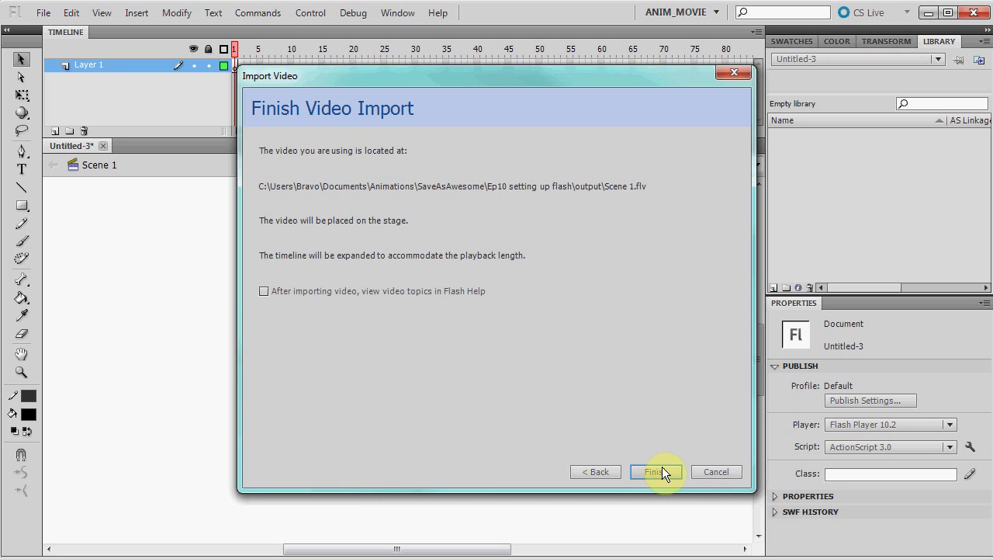
left_click(662, 469)
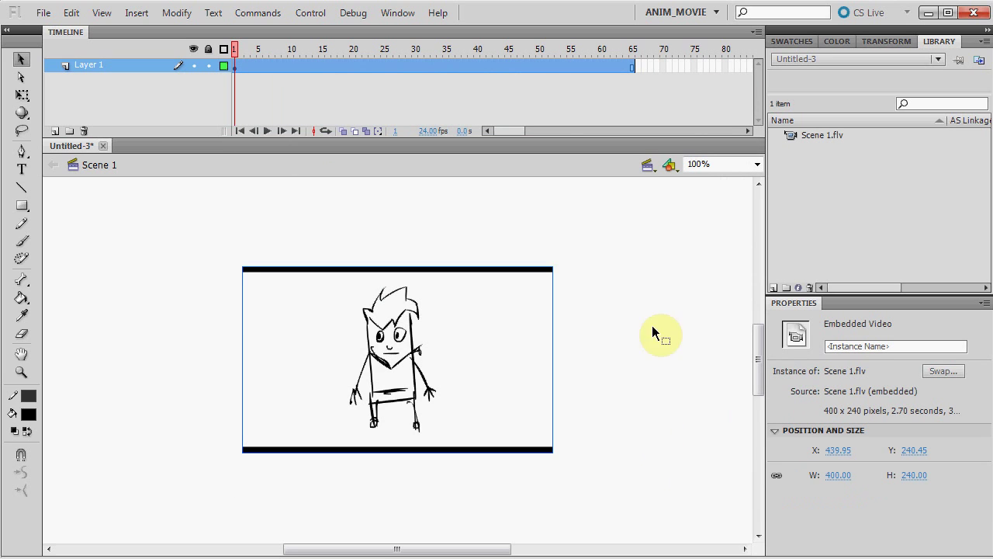
Scrub through the video frames and enlarge the video to fill the stage at 1201.50 × 720.90.
left_click(631, 66)
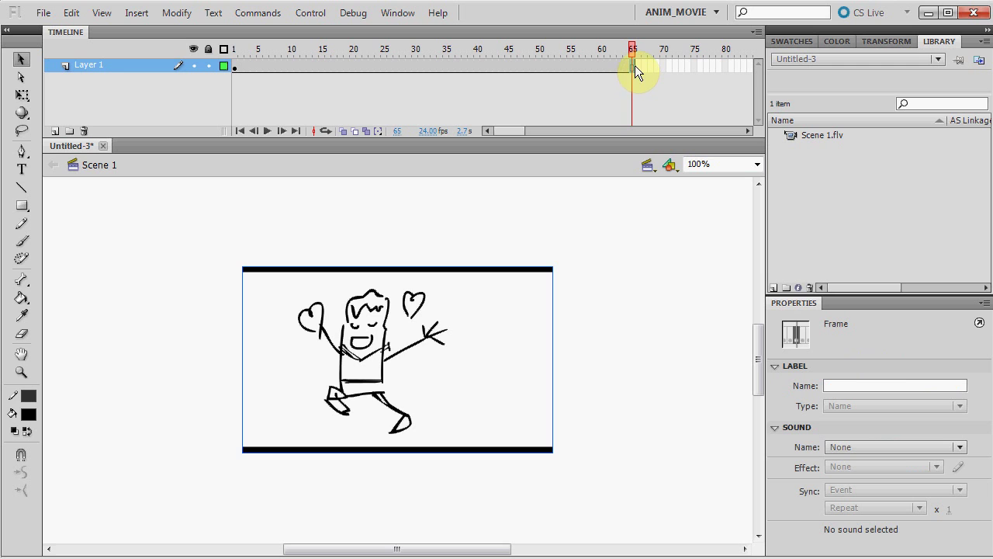
left_click(633, 47)
left_click_drag(633, 47, 317, 77)
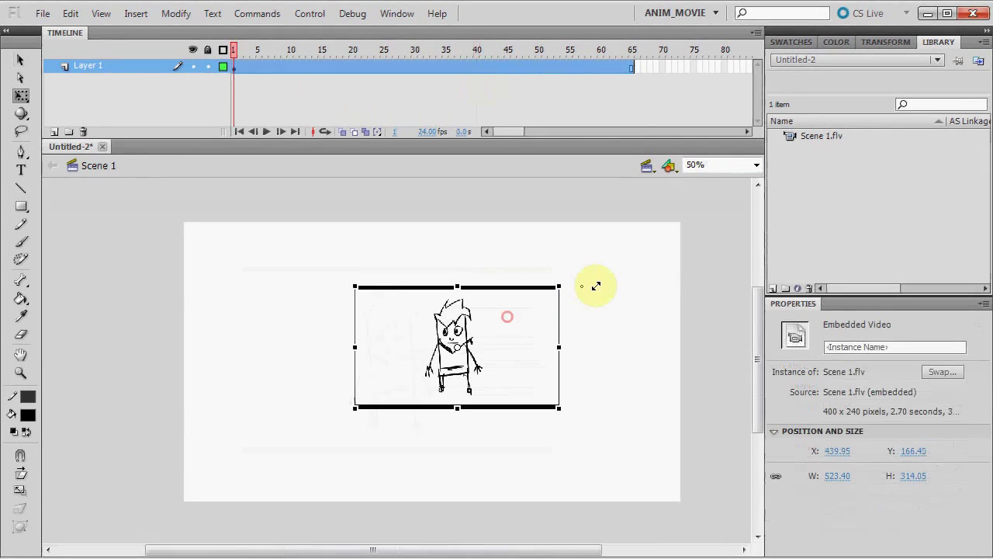
left_click_drag(587, 282, 694, 222)
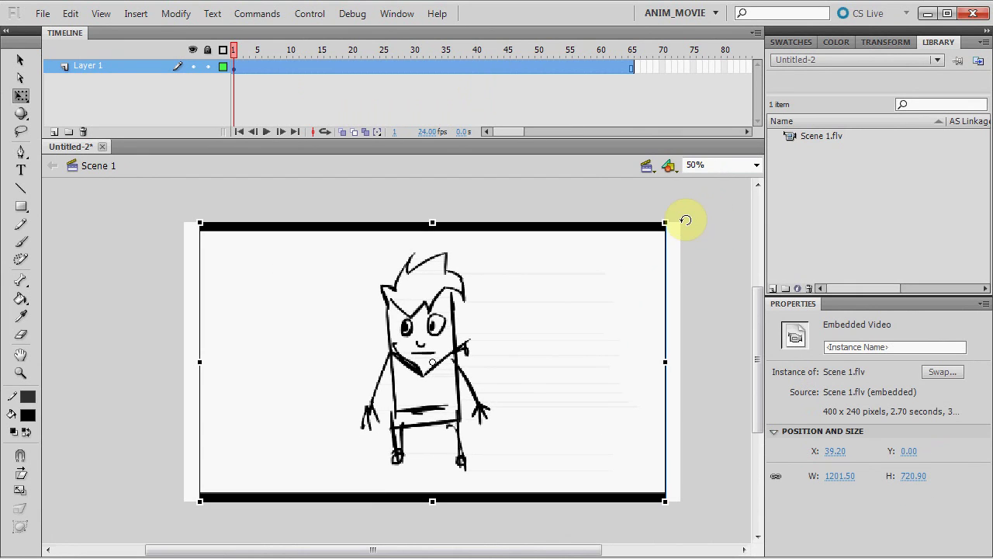
Turn Layer 1 into a guide layer.
right_click(128, 67)
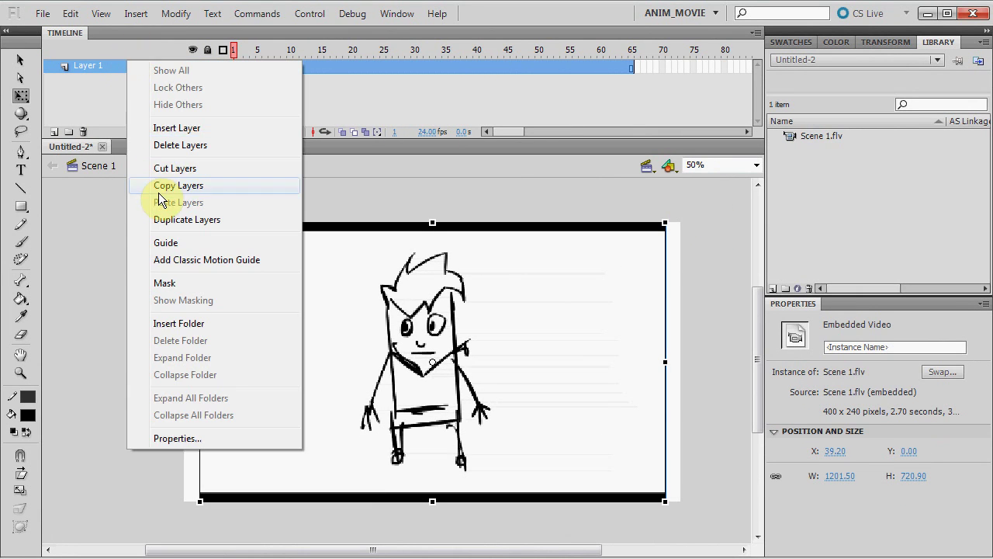
left_click(167, 243)
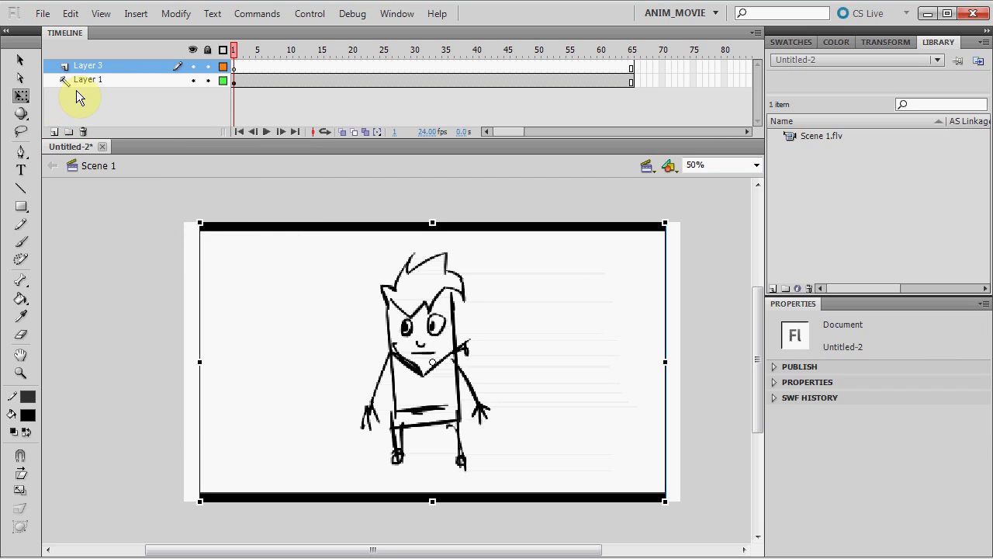
left_click(43, 14)
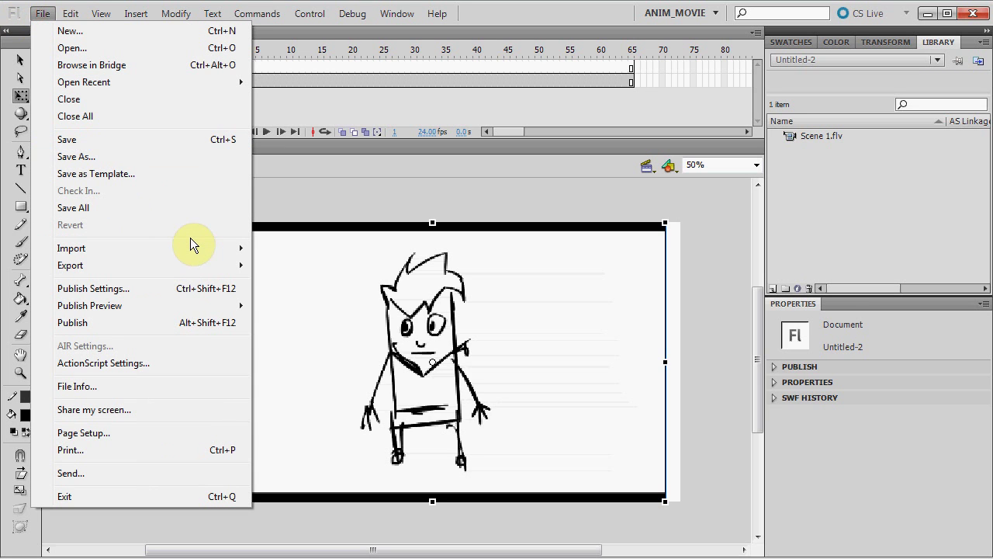
Import Scene 1.mp3 into the library and drag it onto Layer 3's stage.
mouse_move(189, 246)
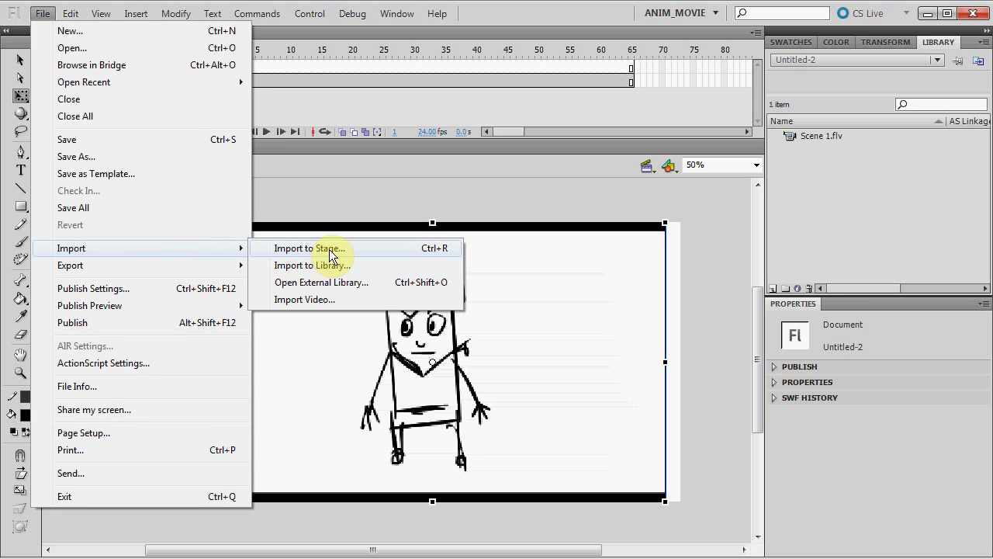
left_click(343, 265)
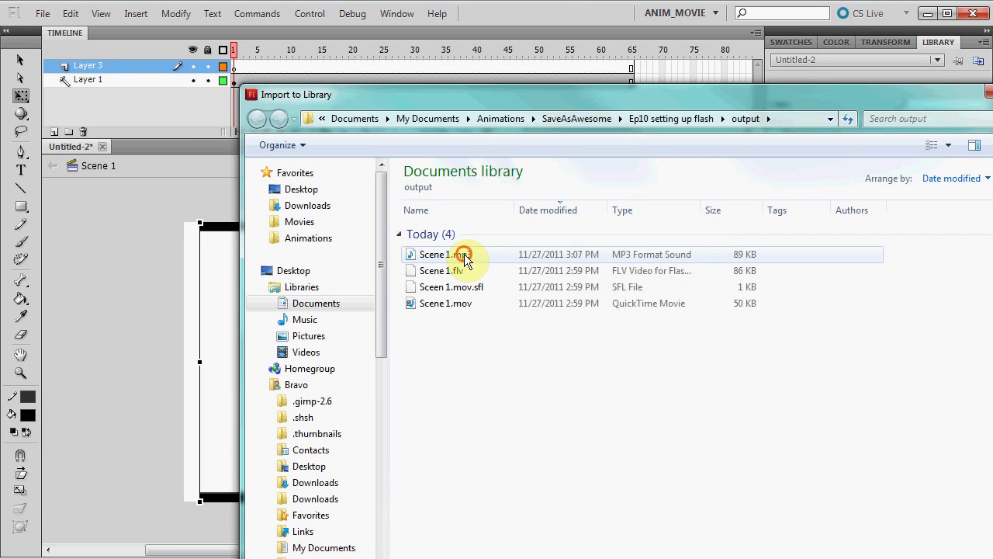
left_click(488, 256)
double_click(487, 253)
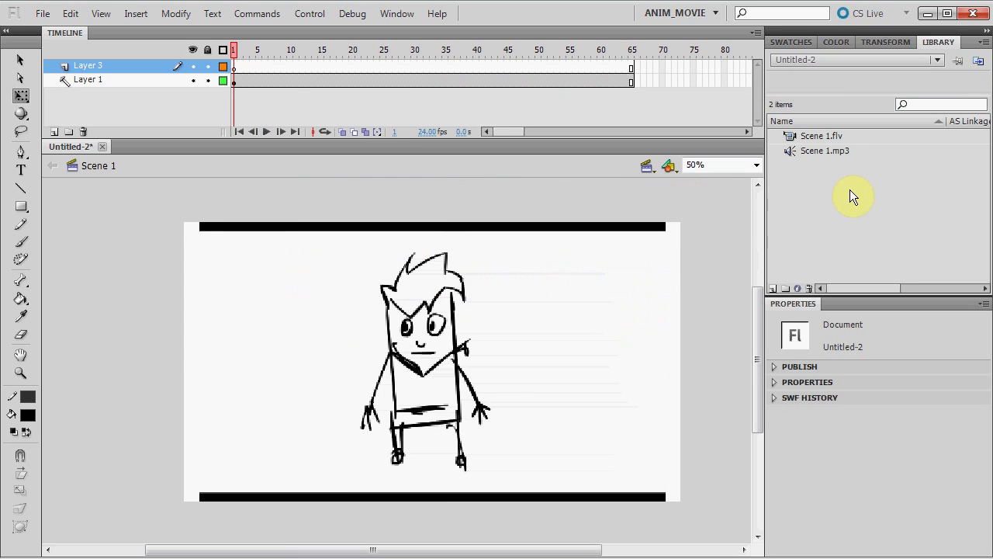
left_click(836, 151)
left_click_drag(819, 152, 310, 298)
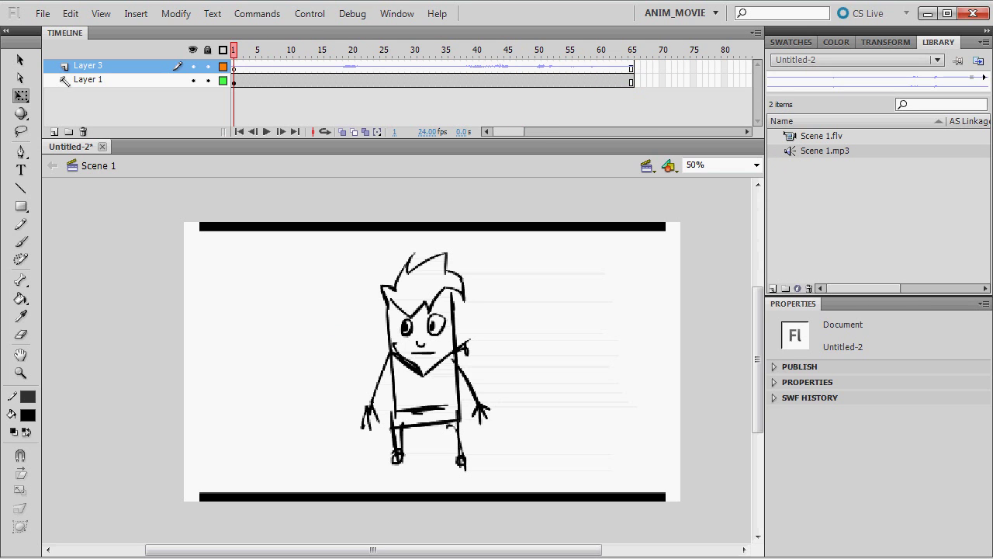
Set the Scene 1.mp3 sound on Layer 3 to Stream sync in Properties.
left_click(87, 79)
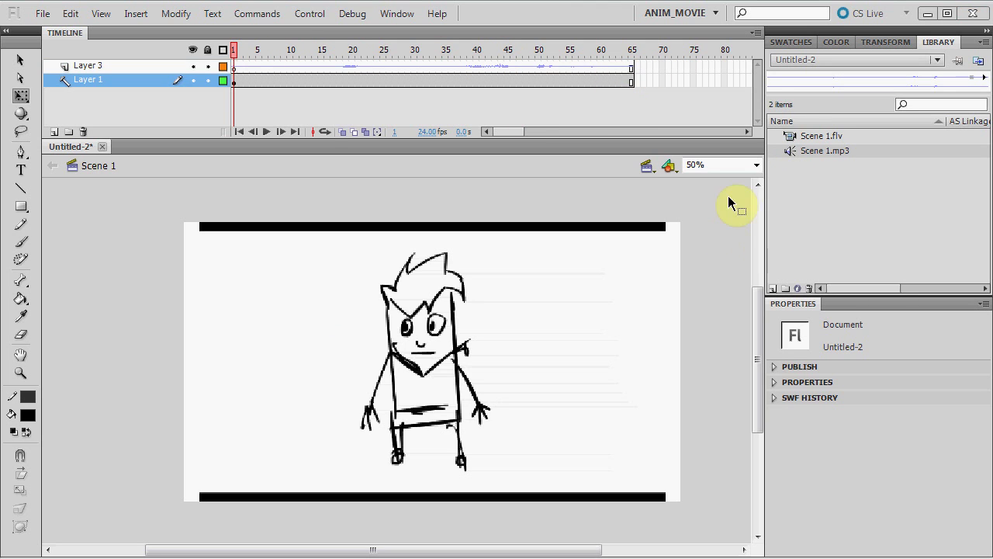
left_click(119, 64)
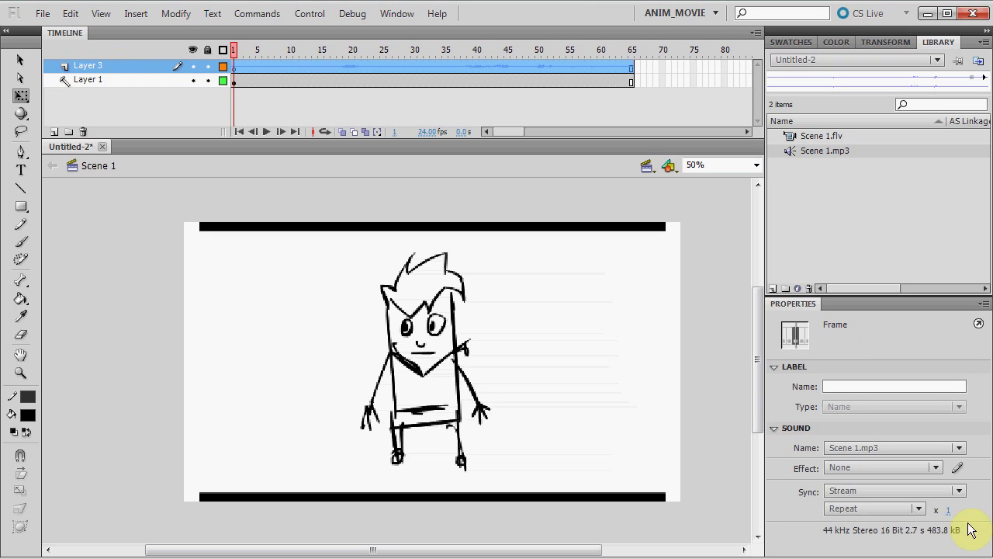
left_click(961, 491)
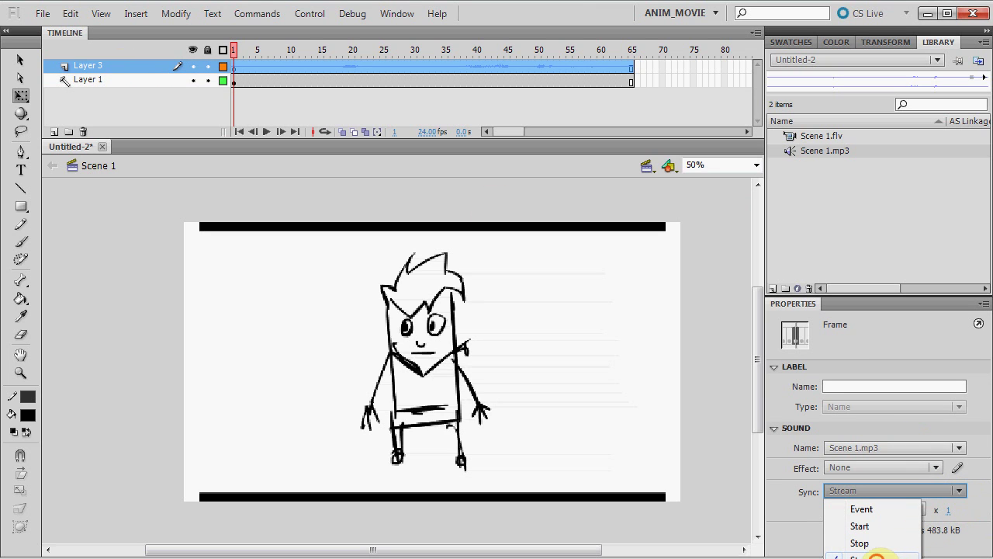
left_click(875, 555)
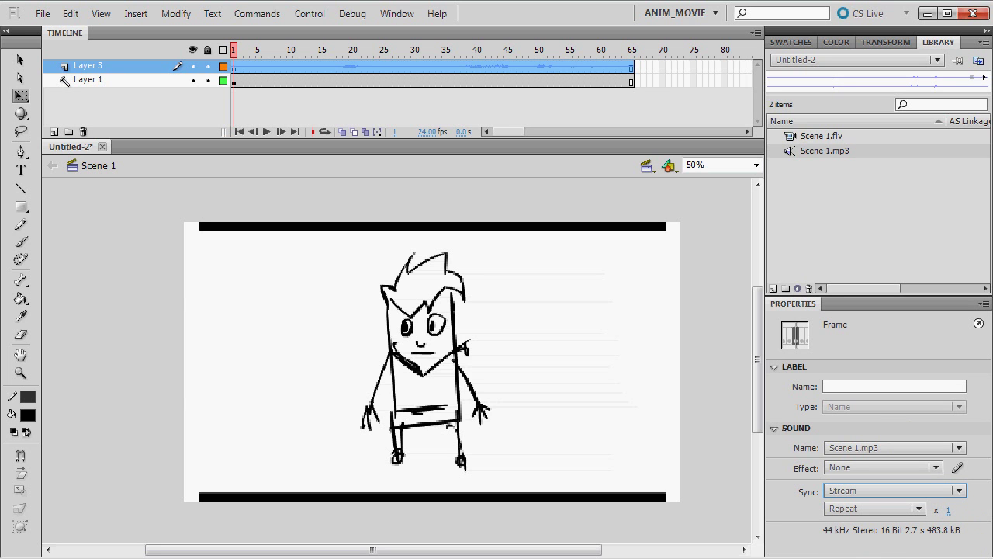